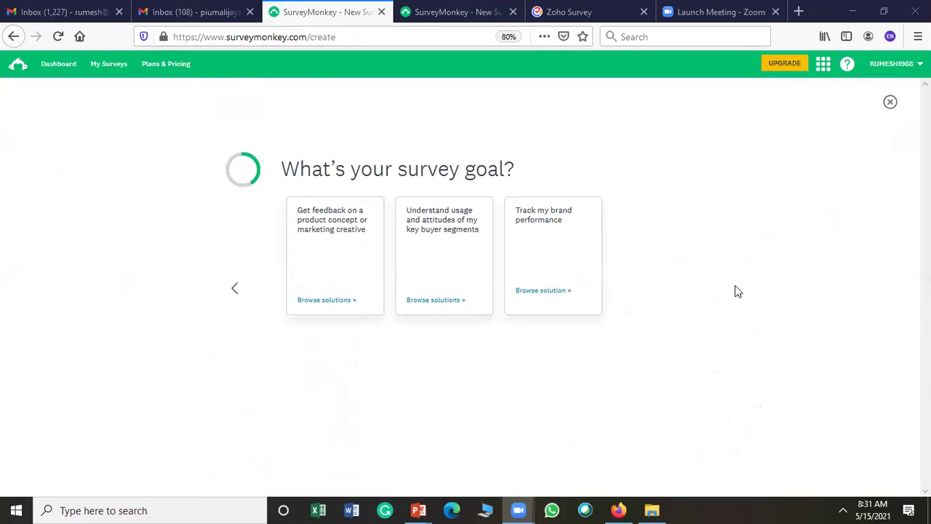
Compare the survey preview, SurveyMonkey goal page and Zoho Survey launch tabs.
{"action": "left_click", "coordinate": [451, 9]}
{"action": "left_click", "coordinate": [320, 9]}
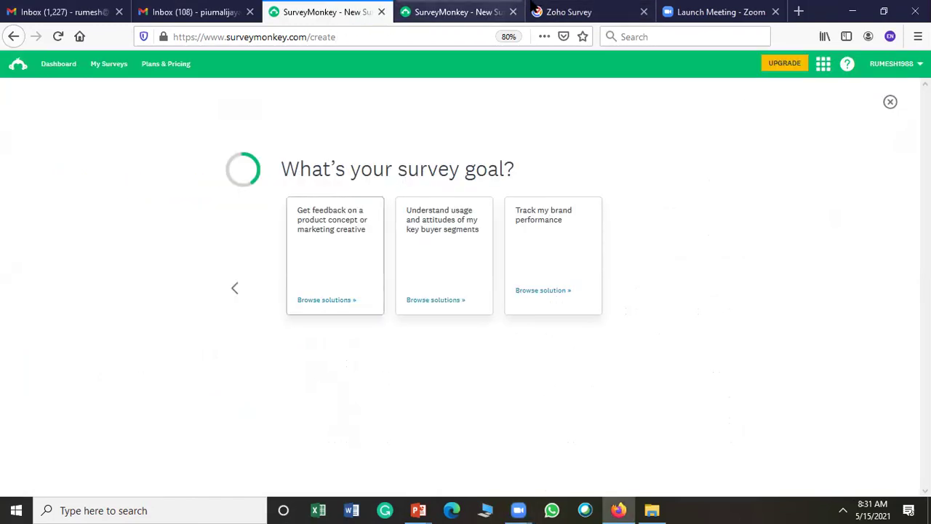
{"action": "left_click", "coordinate": [582, 13]}
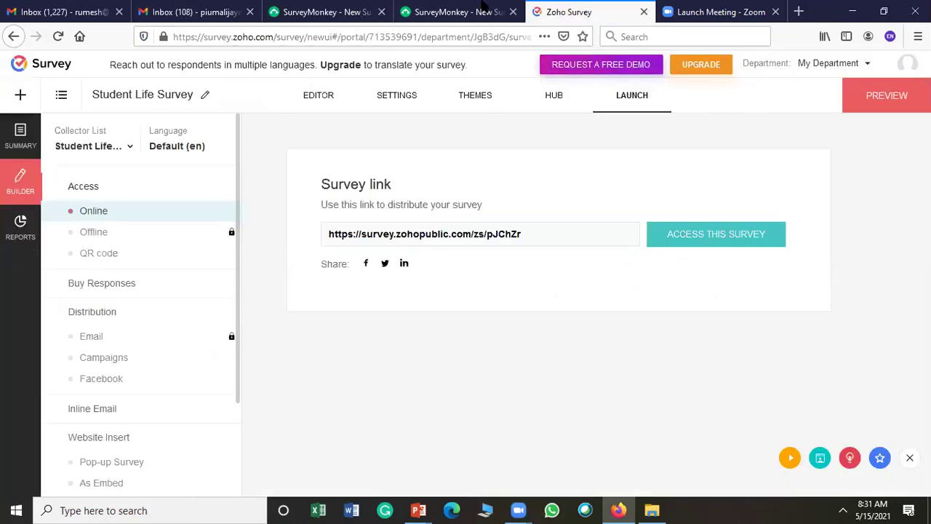
{"action": "left_click", "coordinate": [322, 10]}
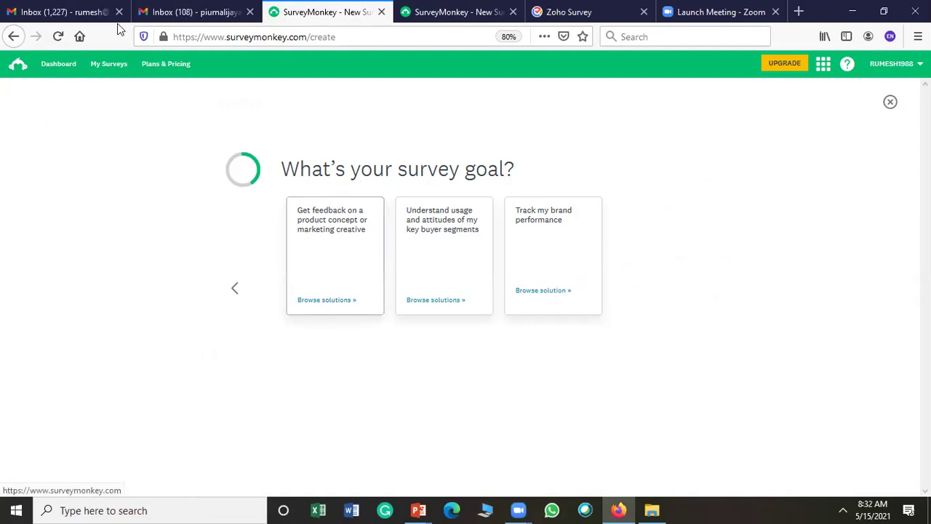
{"action": "left_click", "coordinate": [462, 9]}
{"action": "left_click", "coordinate": [327, 11]}
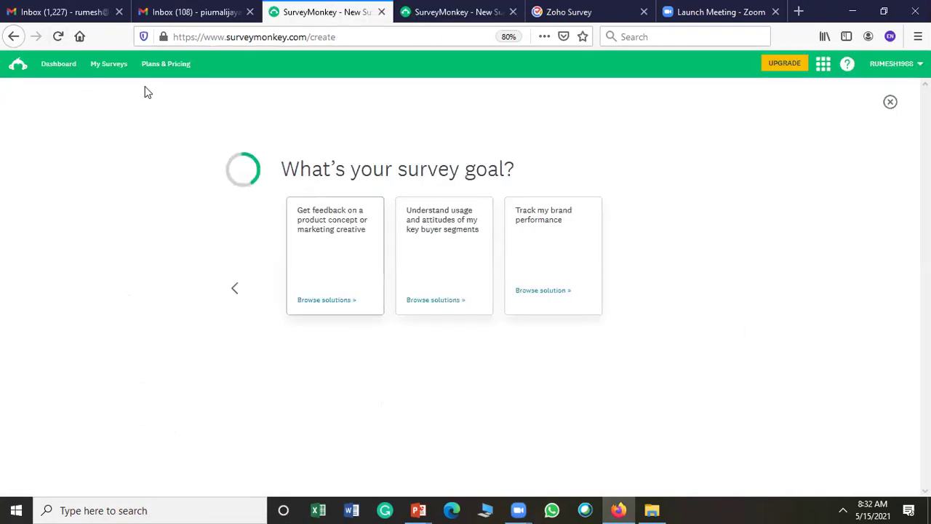
Go back to SurveyMonkey's Create a new survey page listing the 10-question immunity survey.
{"action": "left_click", "coordinate": [14, 37]}
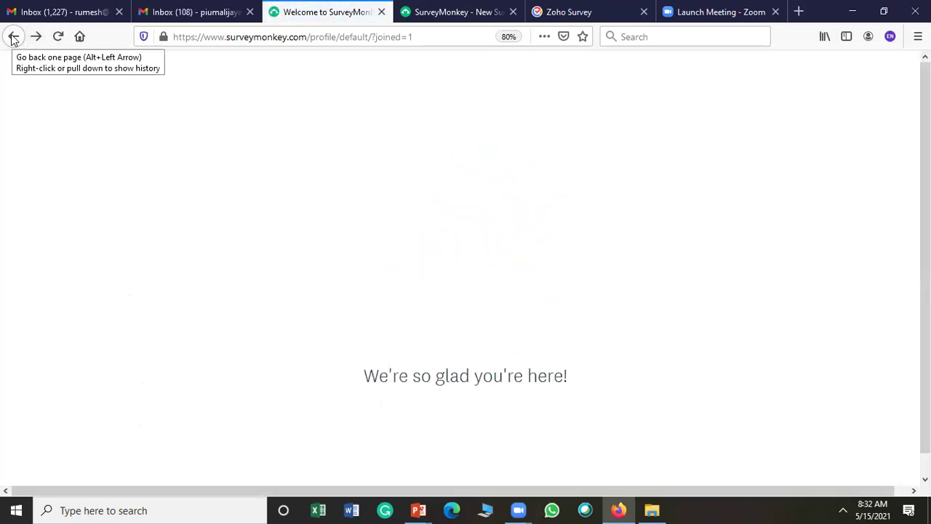
{"action": "left_click", "coordinate": [13, 38]}
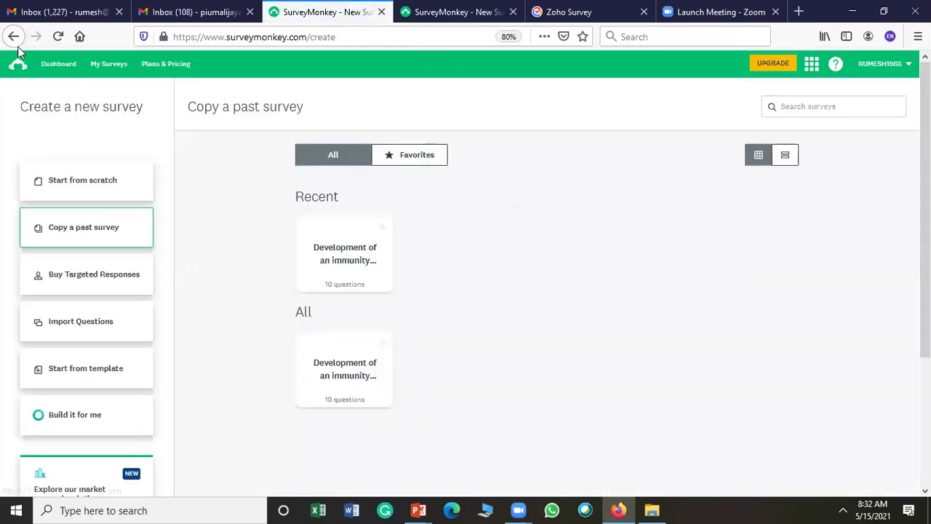
{"action": "left_click", "coordinate": [237, 38]}
Search Google for 'survey monkey' and open the SurveyMonkey.com result.
{"action": "type", "text": "google.com/"}
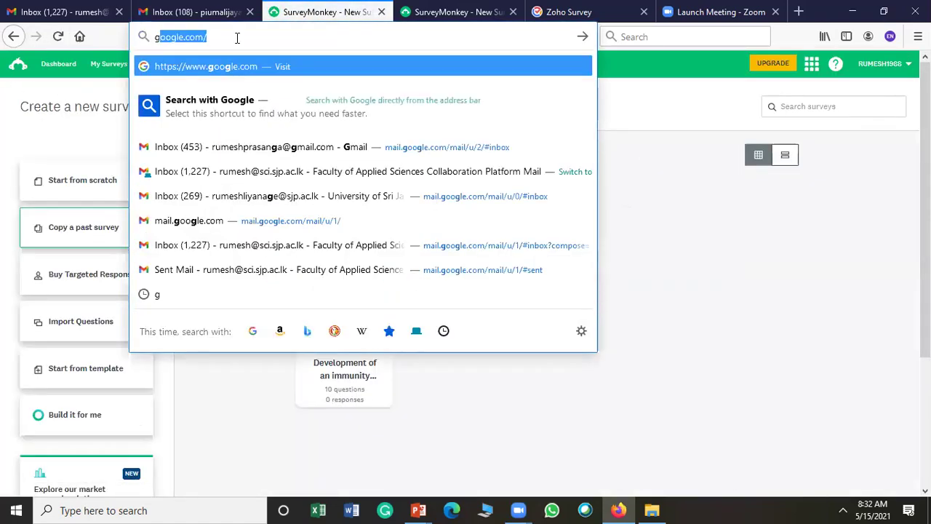
{"action": "key", "text": "Return"}
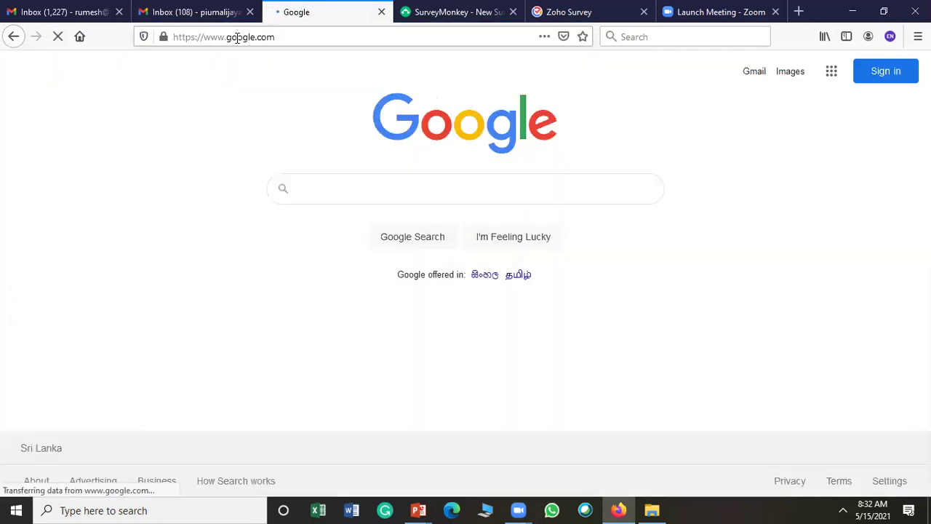
{"action": "type", "text": "s"}
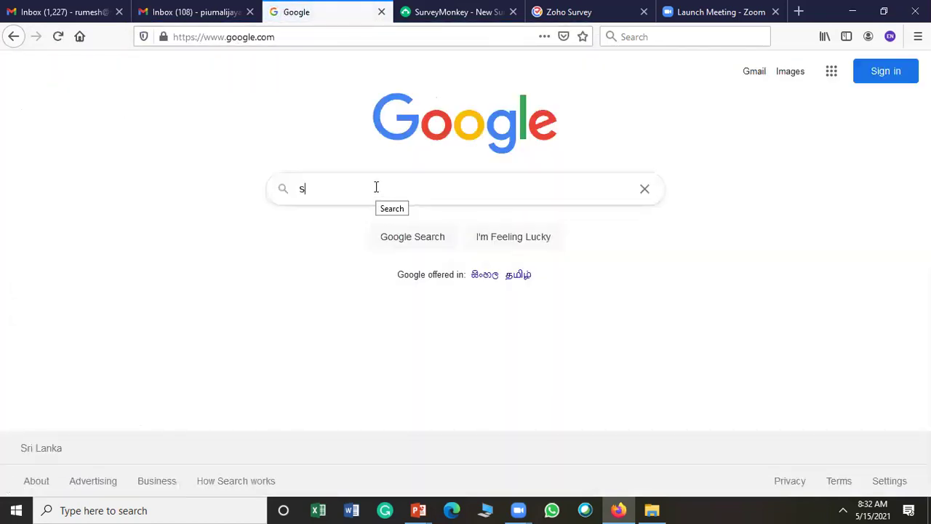
{"action": "type", "text": "uvery"}
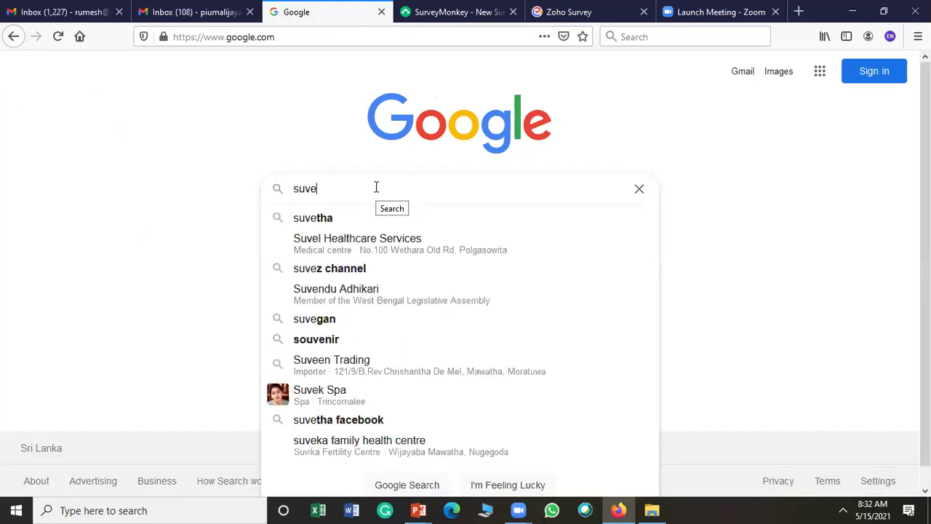
{"action": "key", "text": "BackSpace"}
{"action": "key", "text": "BackSpace"}
{"action": "key", "text": "BackSpace"}
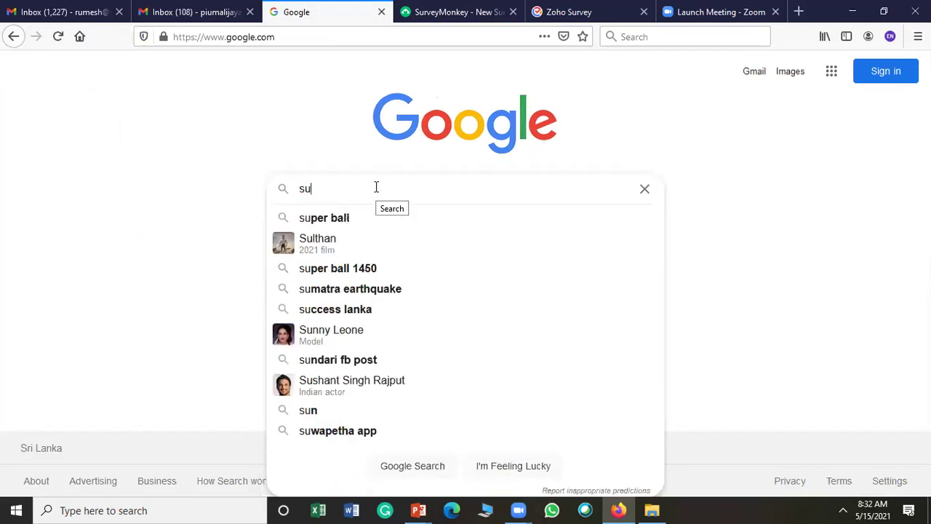
{"action": "type", "text": "rvey"}
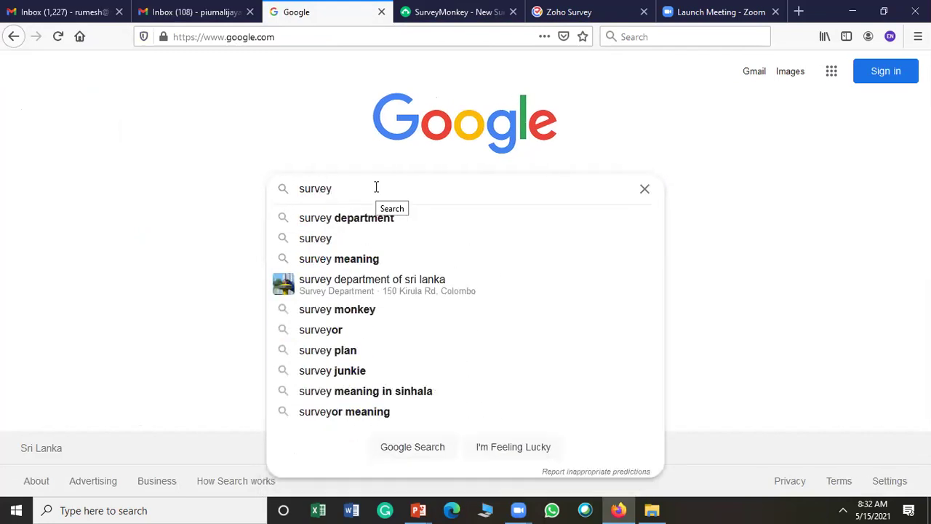
{"action": "type", "text": " mun"}
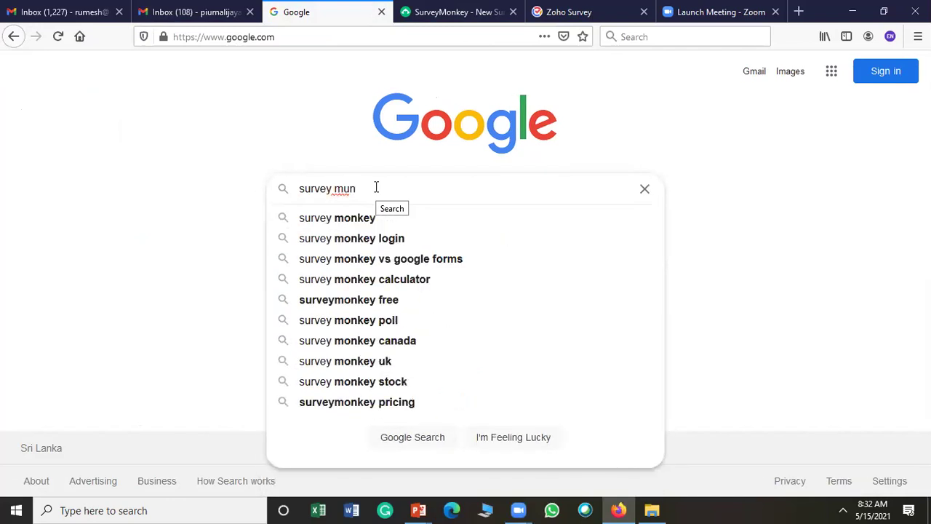
{"action": "left_click", "coordinate": [373, 219]}
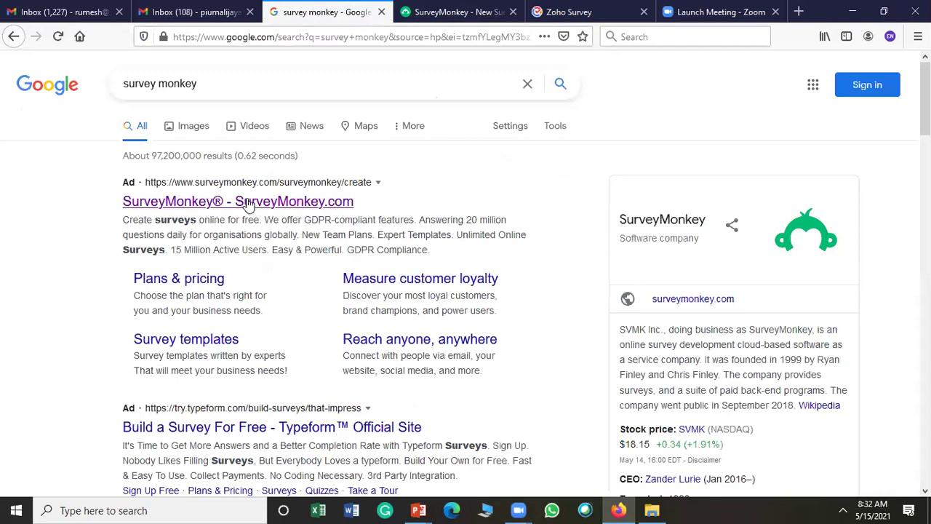
{"action": "key", "text": "ctrl+plus"}
{"action": "key", "text": "ctrl+plus"}
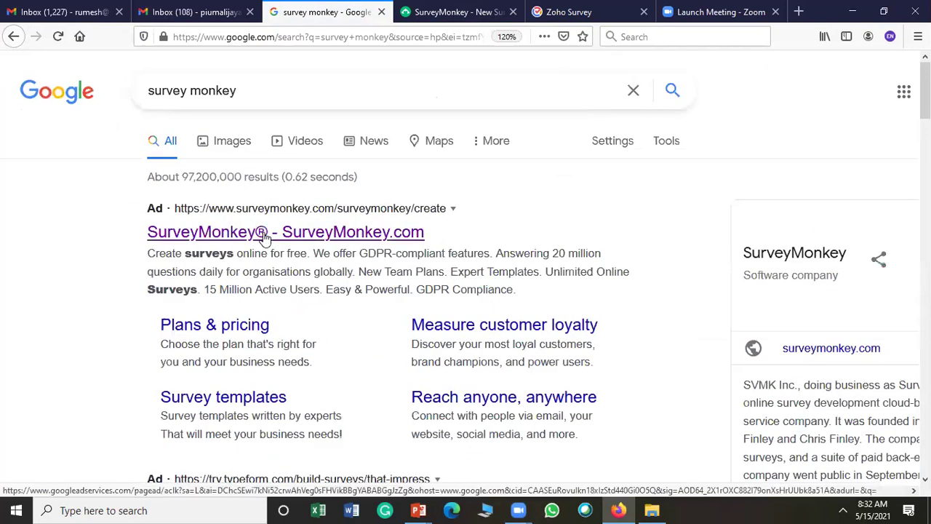
{"action": "left_click", "coordinate": [281, 234]}
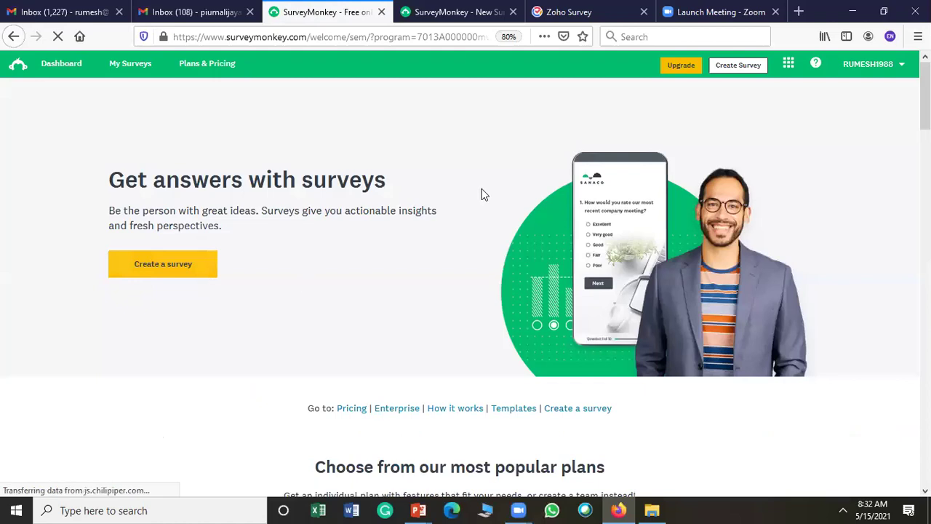
Start a new survey from the welcome page and review the past immunity survey available to copy.
{"action": "key", "text": "ctrl+minus"}
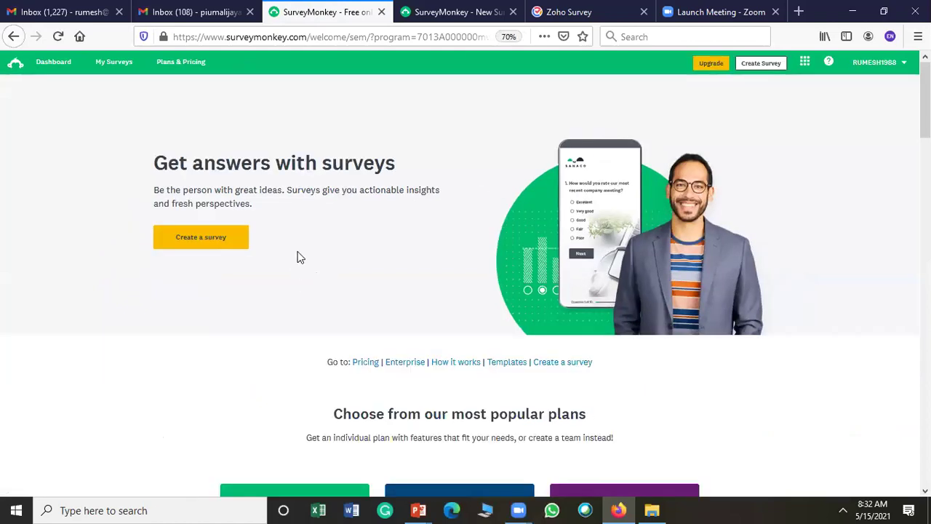
{"action": "key", "text": "ctrl+plus"}
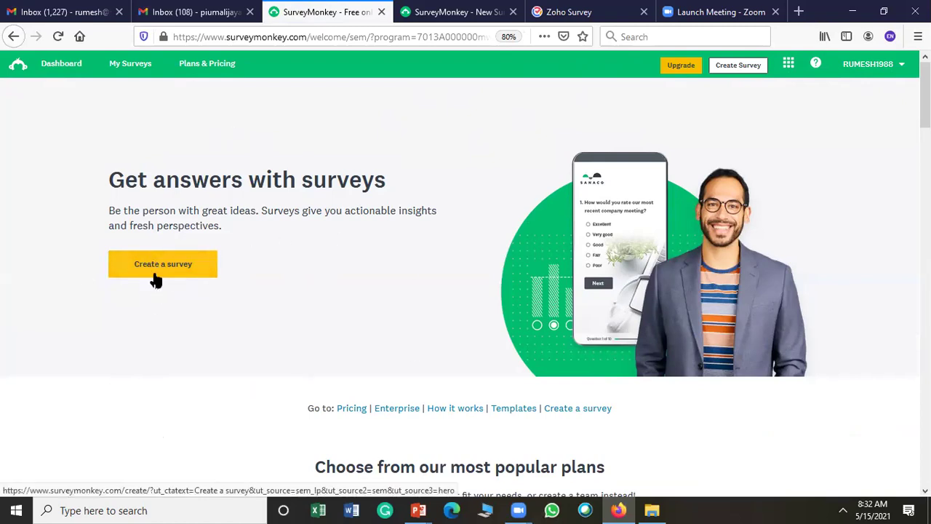
{"action": "left_click", "coordinate": [155, 275]}
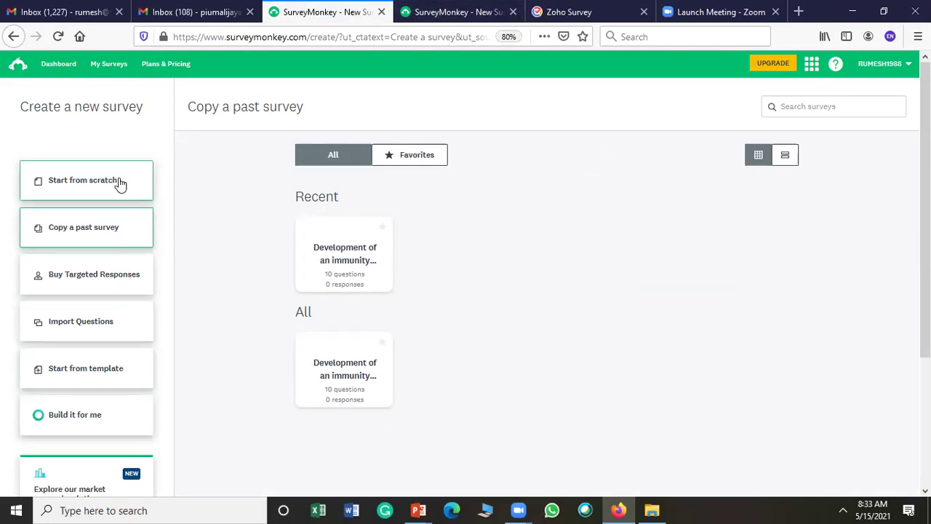
{"action": "key", "text": "ctrl+plus"}
{"action": "key", "text": "ctrl+plus"}
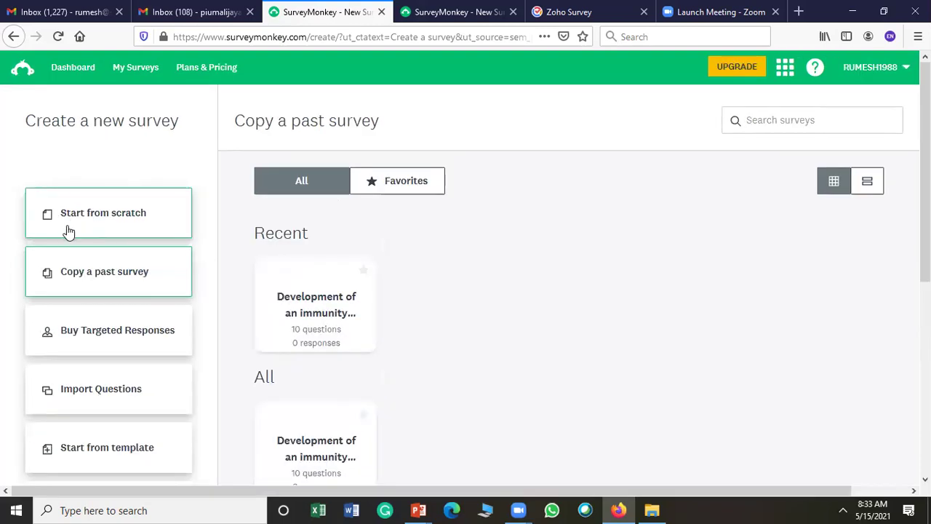
{"action": "scroll", "coordinate": [120, 231], "scroll_direction": "down", "scroll_amount": 2}
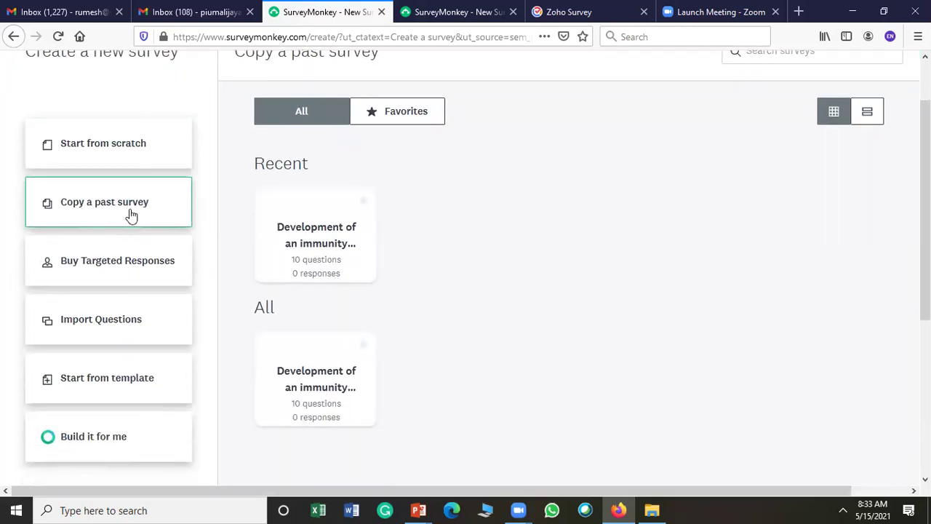
{"action": "scroll", "coordinate": [146, 215], "scroll_direction": "down", "scroll_amount": 2}
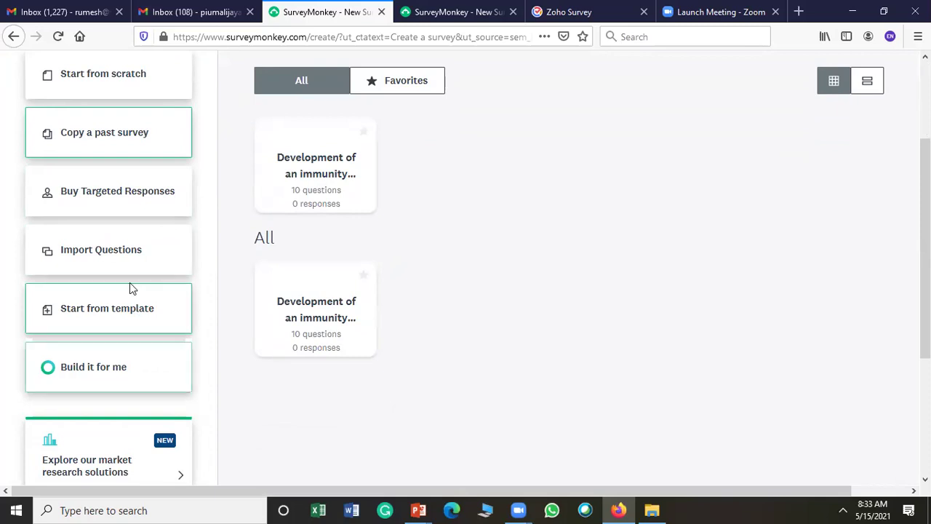
{"action": "scroll", "coordinate": [133, 227], "scroll_direction": "up", "scroll_amount": 2, "text": "ctrl"}
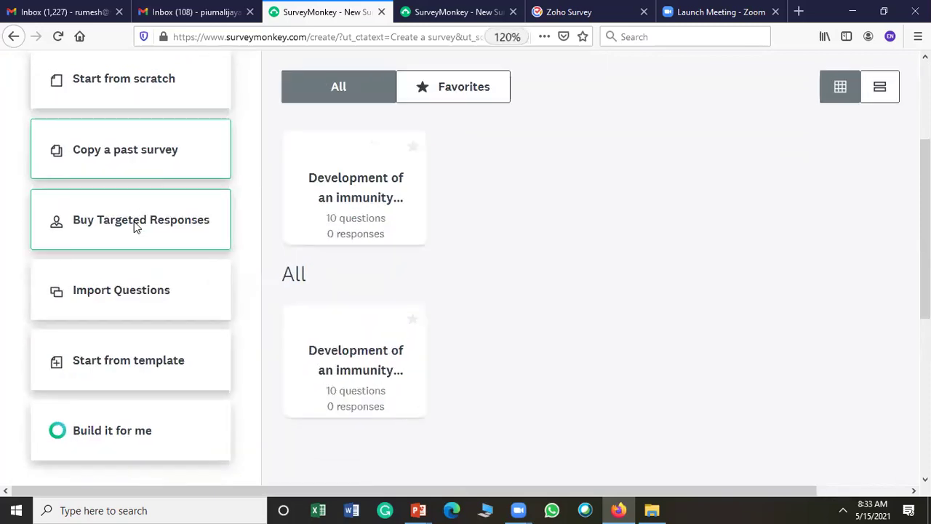
{"action": "scroll", "coordinate": [124, 227], "scroll_direction": "up", "scroll_amount": 1, "text": "ctrl"}
{"action": "scroll", "coordinate": [113, 219], "scroll_direction": "down", "scroll_amount": 5, "text": "ctrl"}
{"action": "scroll", "coordinate": [109, 214], "scroll_direction": "down", "scroll_amount": 1, "text": "ctrl"}
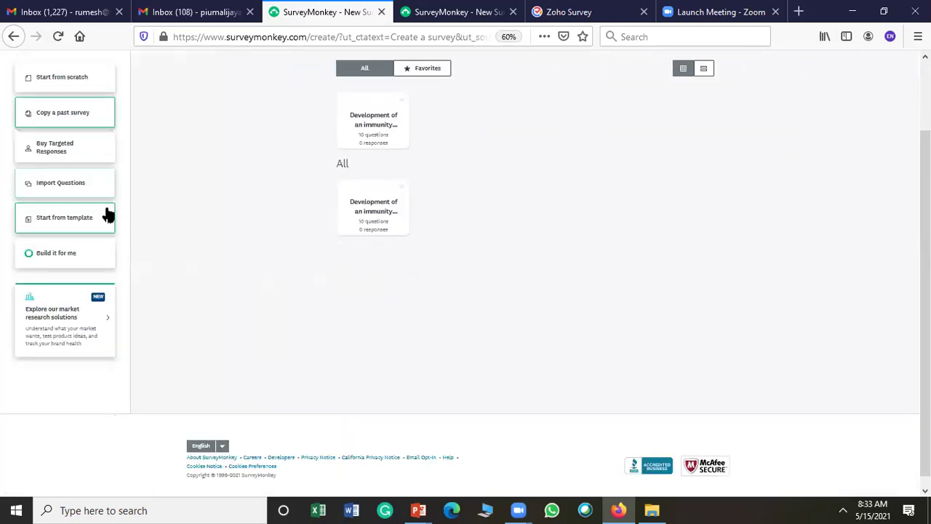
{"action": "scroll", "coordinate": [335, 239], "scroll_direction": "up", "scroll_amount": 3}
{"action": "scroll", "coordinate": [327, 234], "scroll_direction": "up", "scroll_amount": 1, "text": "ctrl"}
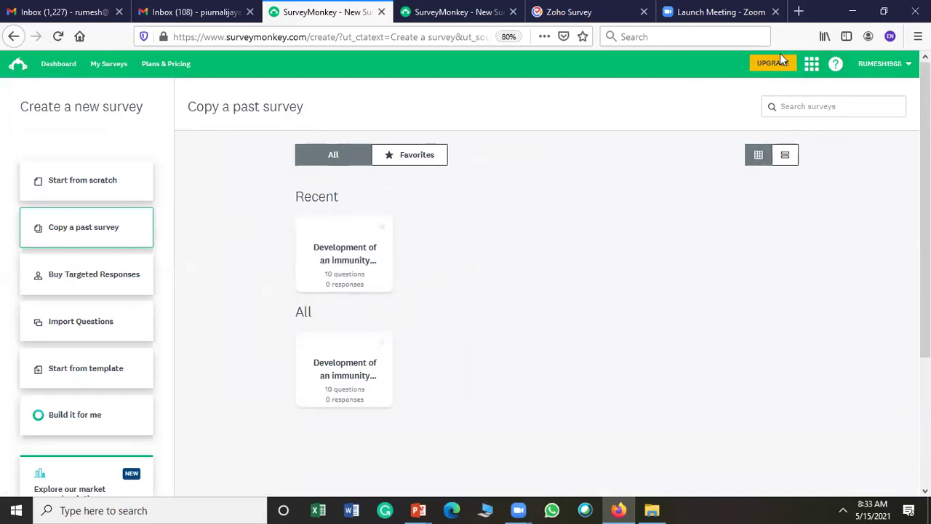
{"action": "left_click", "coordinate": [489, 9]}
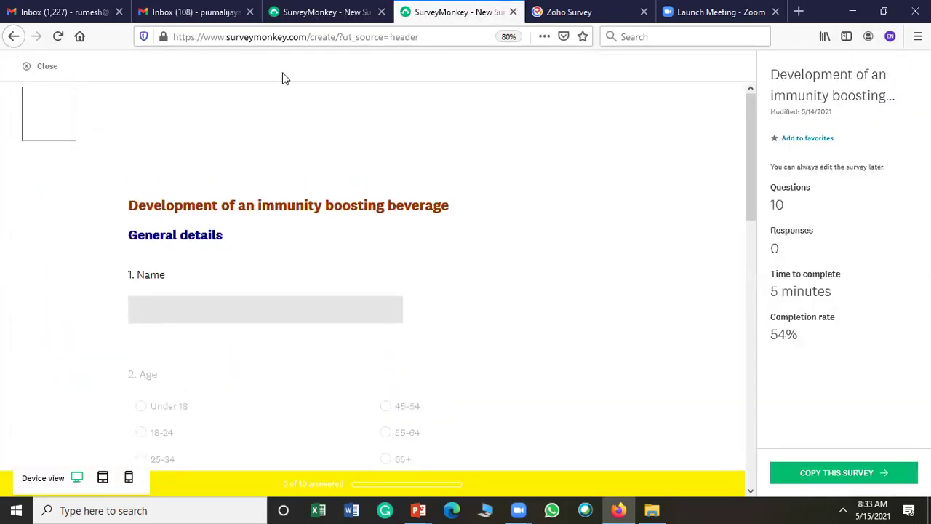
{"action": "left_click", "coordinate": [288, 12]}
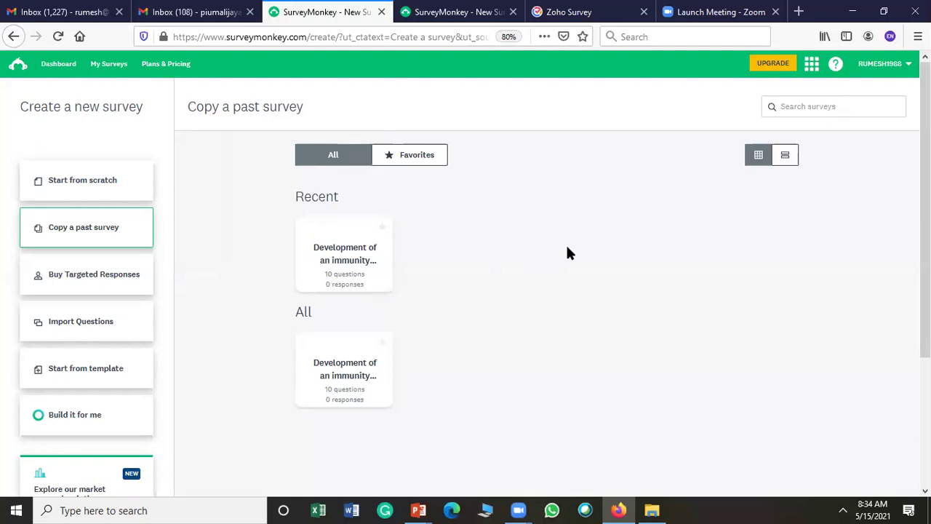
Start a new Untitled Survey without importing questions and open its logo upload dialog.
{"action": "left_click", "coordinate": [75, 327]}
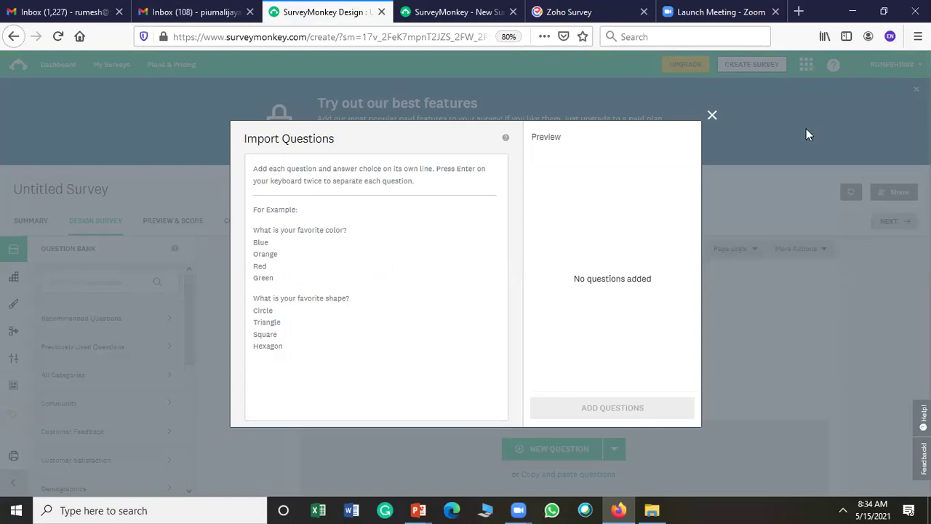
{"action": "left_click", "coordinate": [713, 116]}
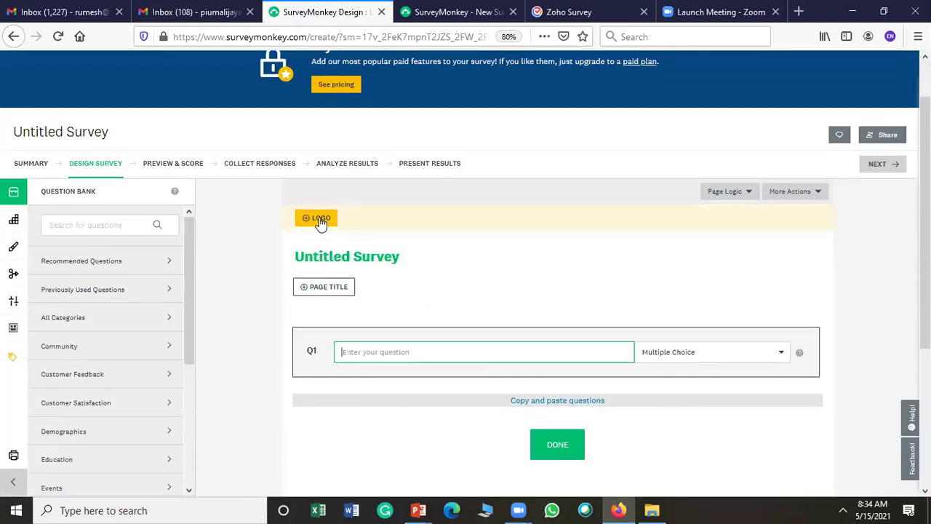
{"action": "left_click", "coordinate": [318, 219]}
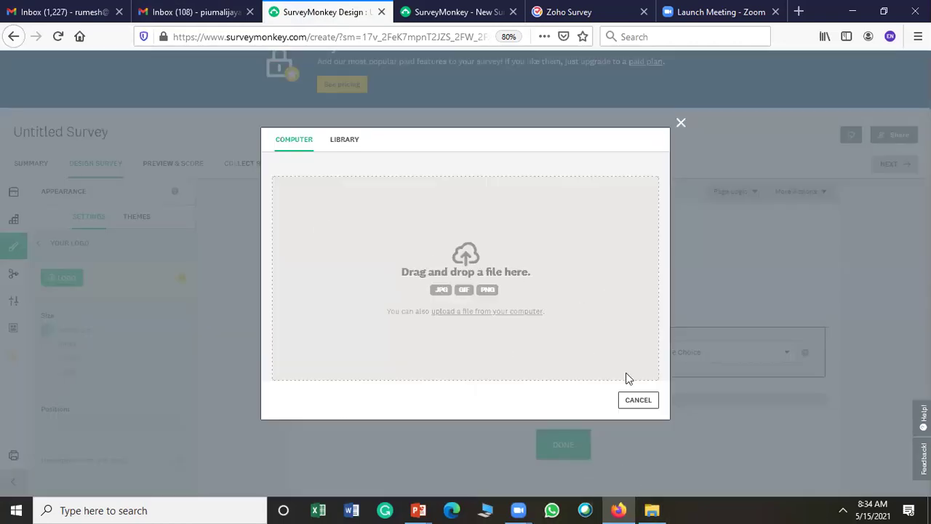
Minimize the browser and open the Desktop documents folder in File Explorer.
{"action": "left_click", "coordinate": [895, 9]}
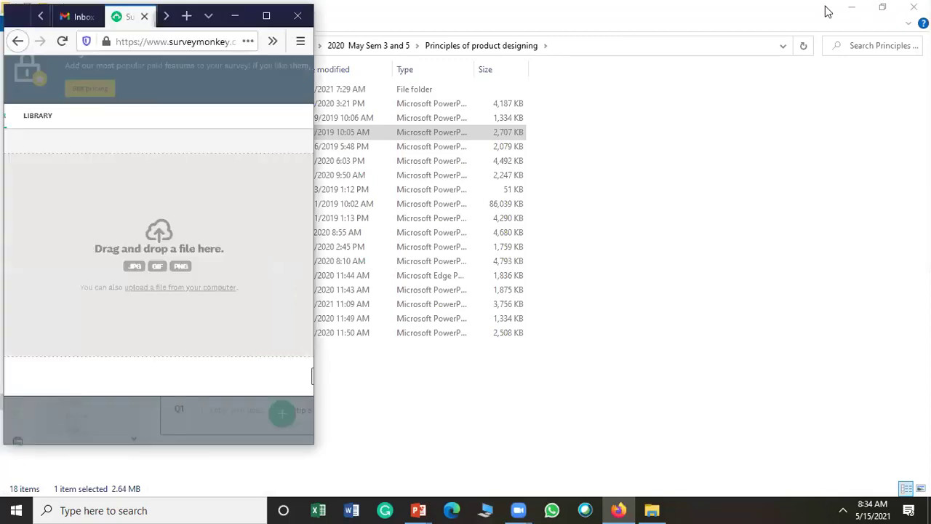
{"action": "left_click", "coordinate": [852, 7]}
{"action": "double_click", "coordinate": [894, 298]}
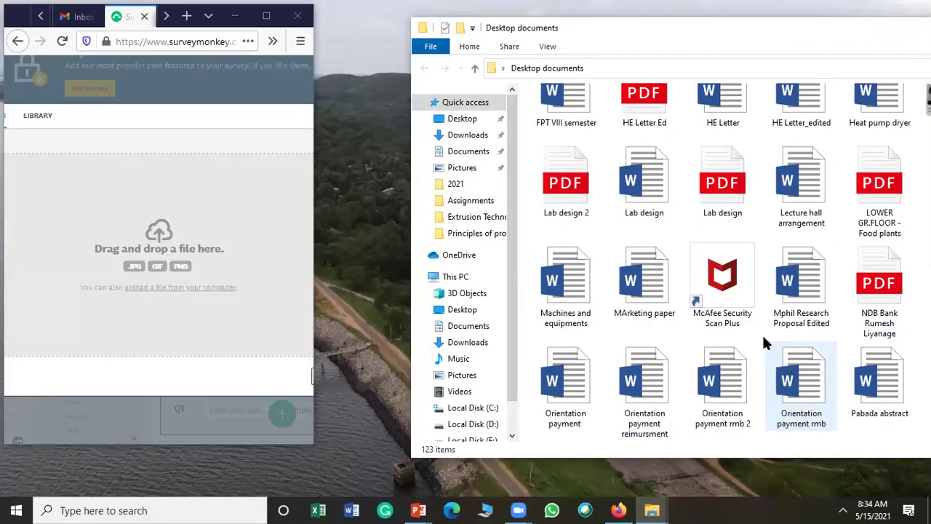
{"action": "scroll", "coordinate": [762, 333], "scroll_direction": "down", "scroll_amount": 5}
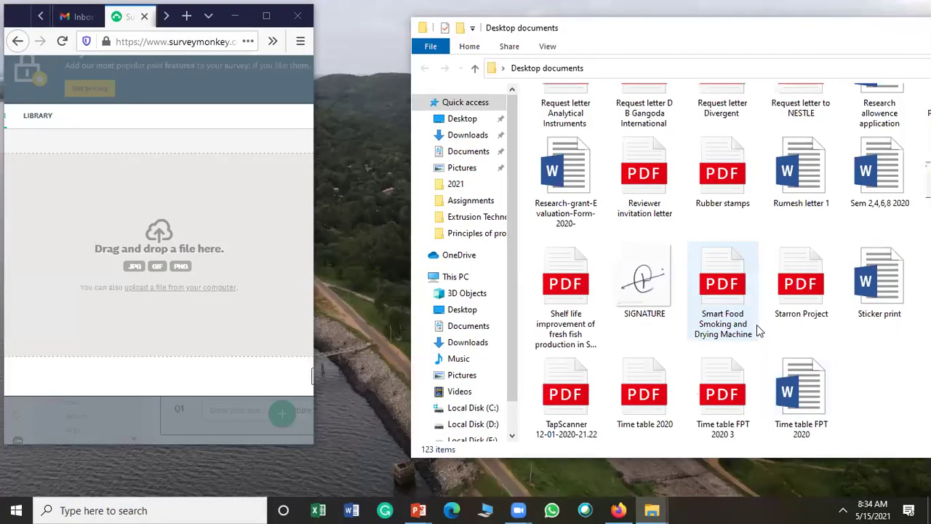
{"action": "scroll", "coordinate": [757, 329], "scroll_direction": "up", "scroll_amount": 15}
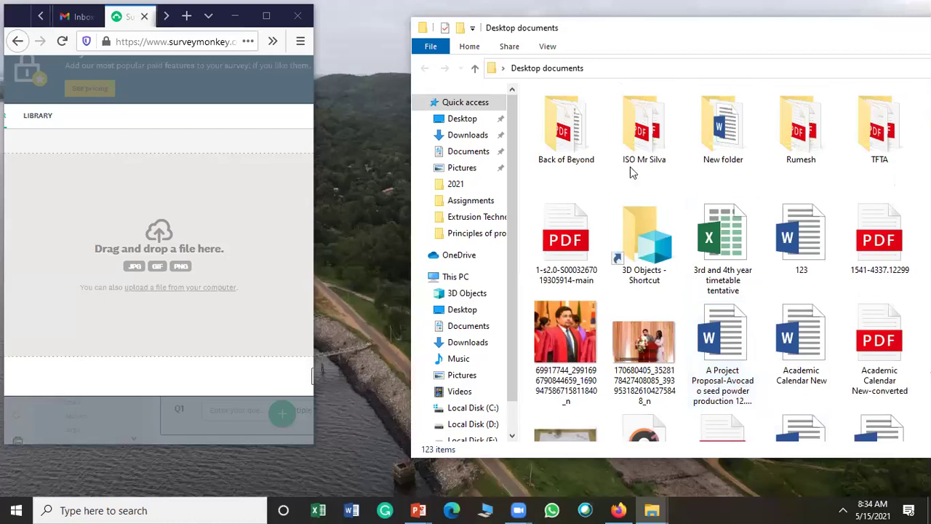
{"action": "scroll", "coordinate": [633, 342], "scroll_direction": "down", "scroll_amount": 2}
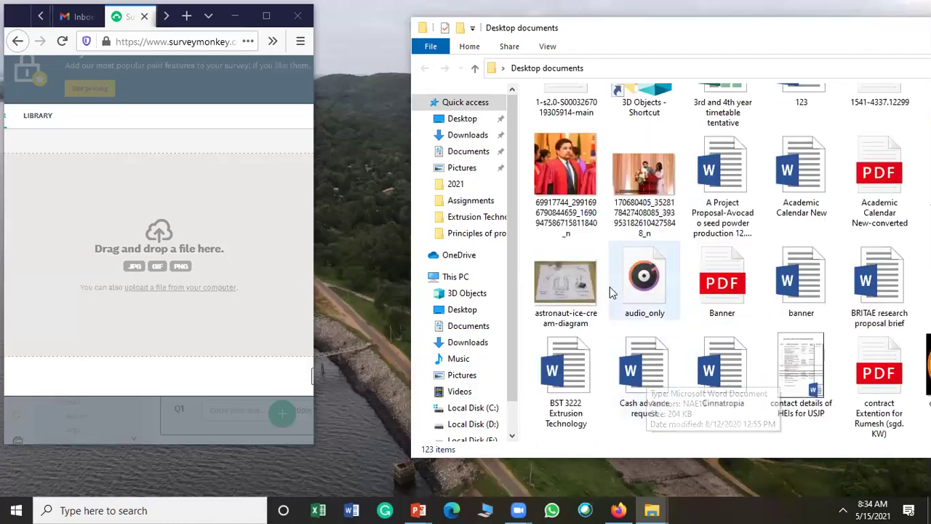
{"action": "scroll", "coordinate": [662, 218], "scroll_direction": "up", "scroll_amount": 3}
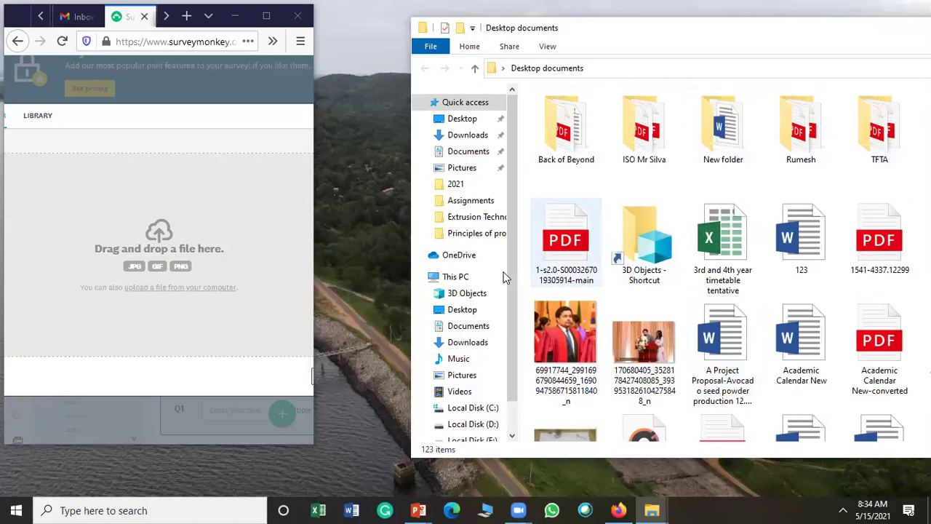
{"action": "left_click", "coordinate": [467, 118]}
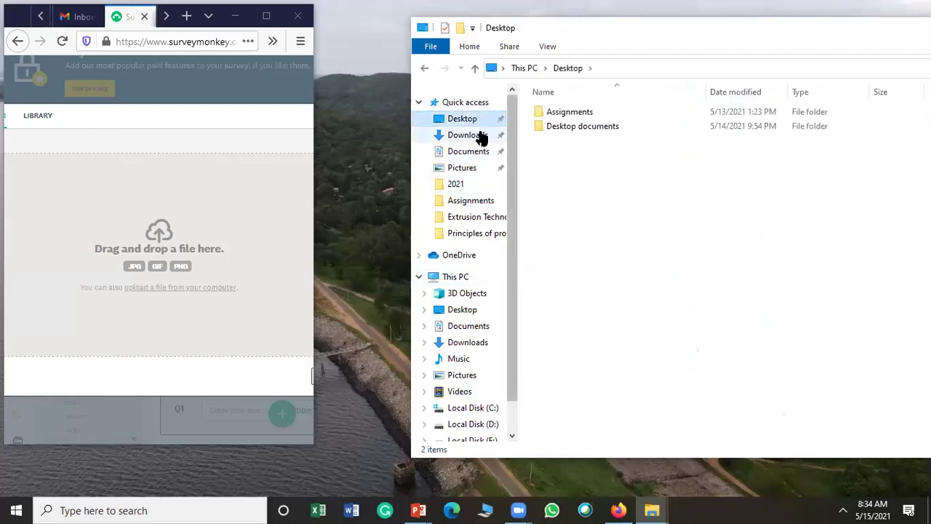
{"action": "double_click", "coordinate": [593, 127]}
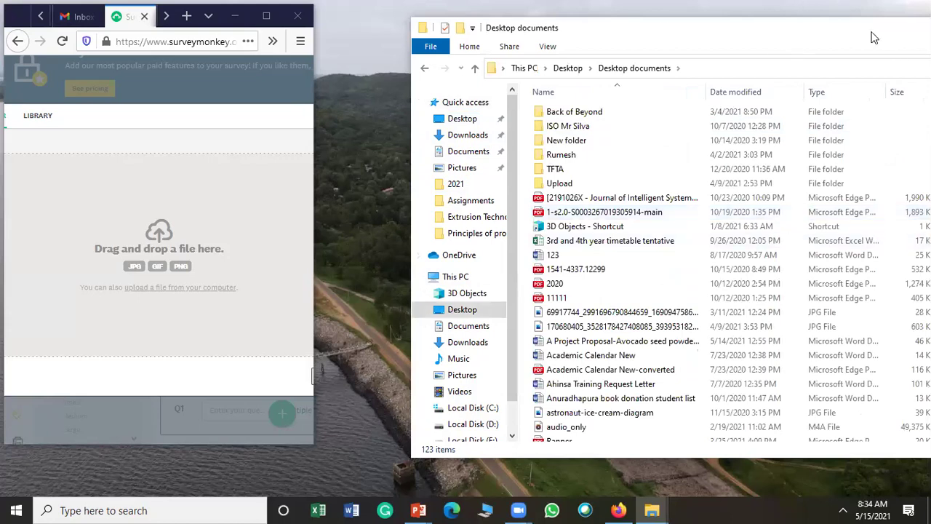
Show the folder as large icons and drag cropped-Site-Logo into the survey's logo upload.
{"action": "left_click_drag", "start_coordinate": [773, 35], "coordinate": [517, 39]}
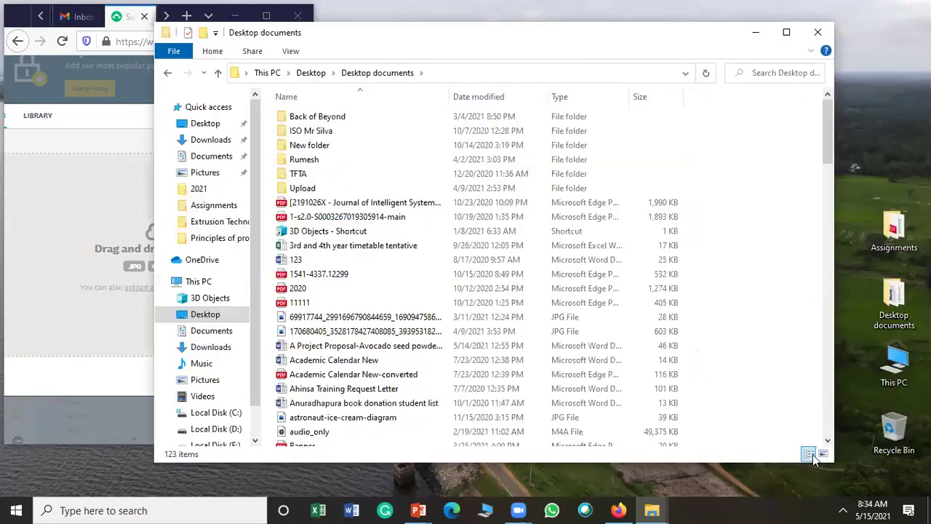
{"action": "left_click", "coordinate": [824, 454]}
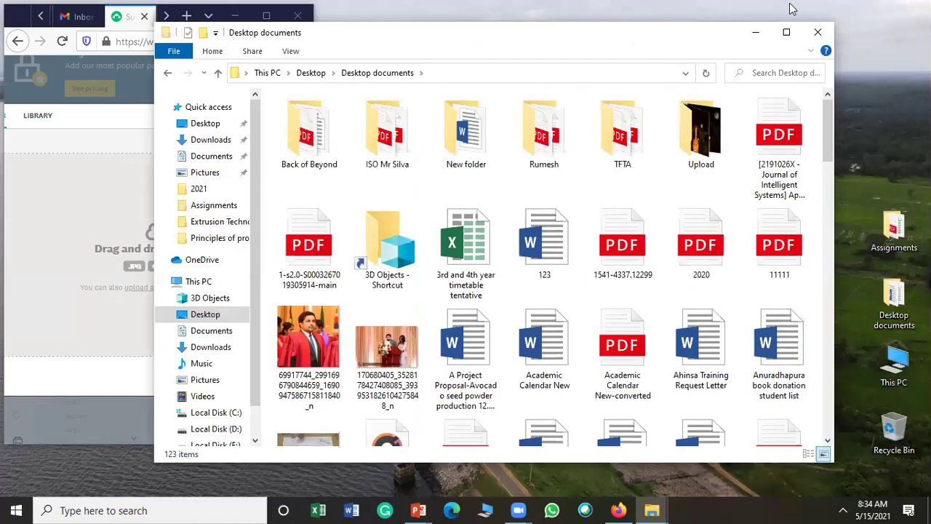
{"action": "left_click", "coordinate": [787, 32]}
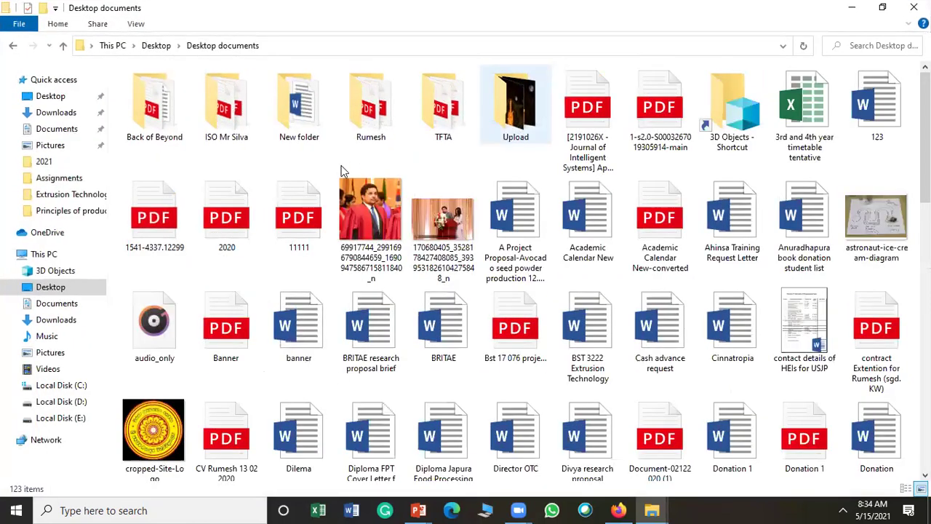
{"action": "scroll", "coordinate": [883, 8], "scroll_direction": "down", "scroll_amount": 3}
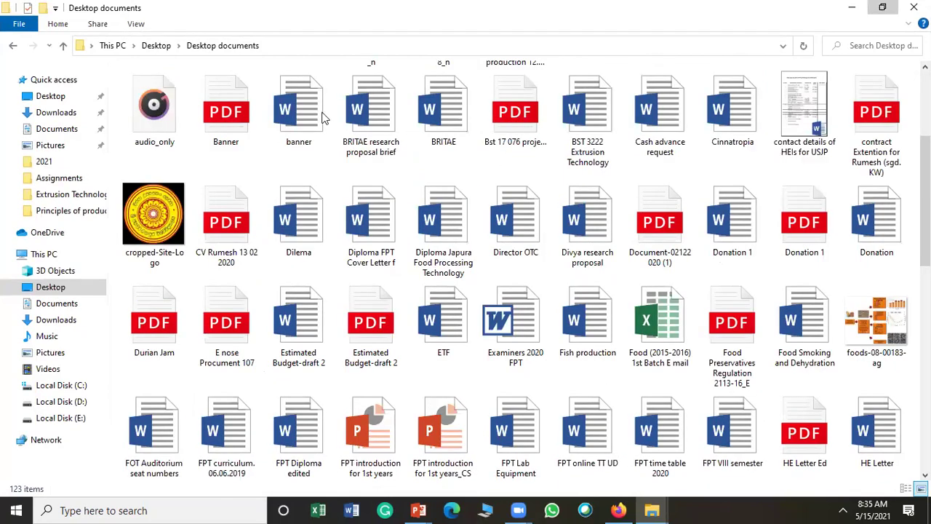
{"action": "key", "text": "super+Down"}
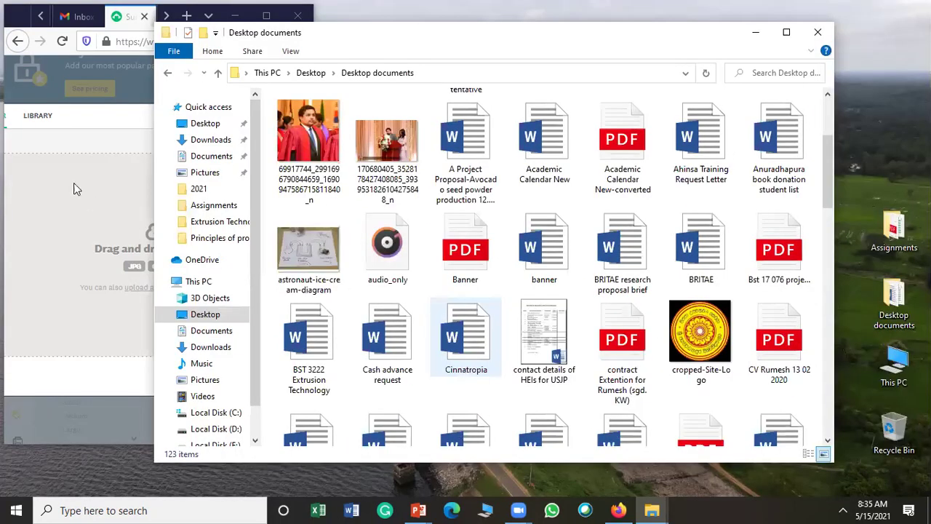
{"action": "left_click_drag", "start_coordinate": [700, 331], "coordinate": [73, 188]}
{"action": "left_click_drag", "start_coordinate": [265, 14], "coordinate": [265, 15]}
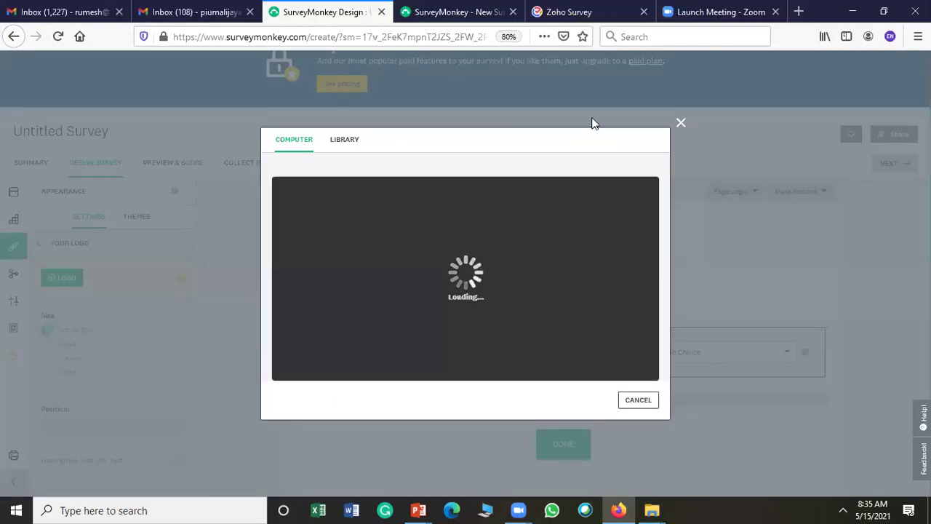
Let the logo finish uploading and skip the recommended survey colours.
{"action": "key", "text": "Escape"}
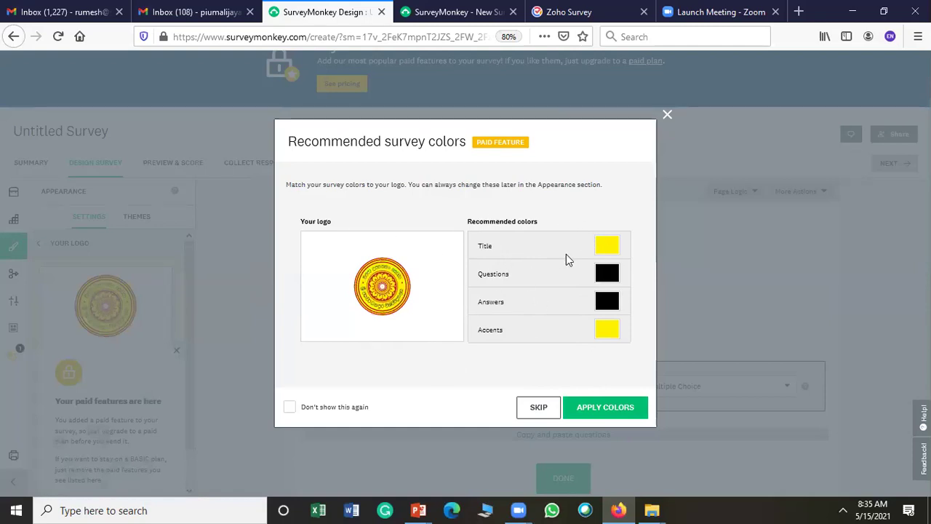
{"action": "left_click", "coordinate": [555, 406]}
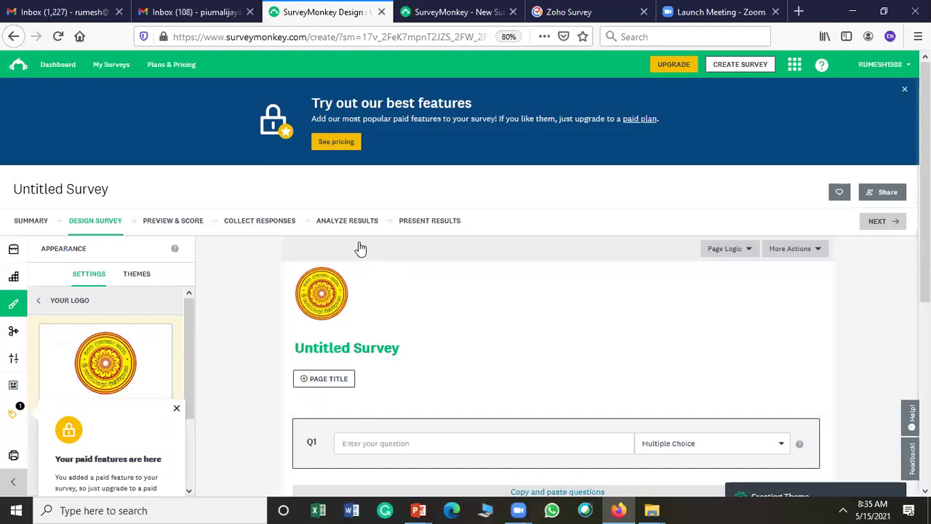
{"action": "scroll", "coordinate": [218, 290], "scroll_direction": "down", "scroll_amount": 3}
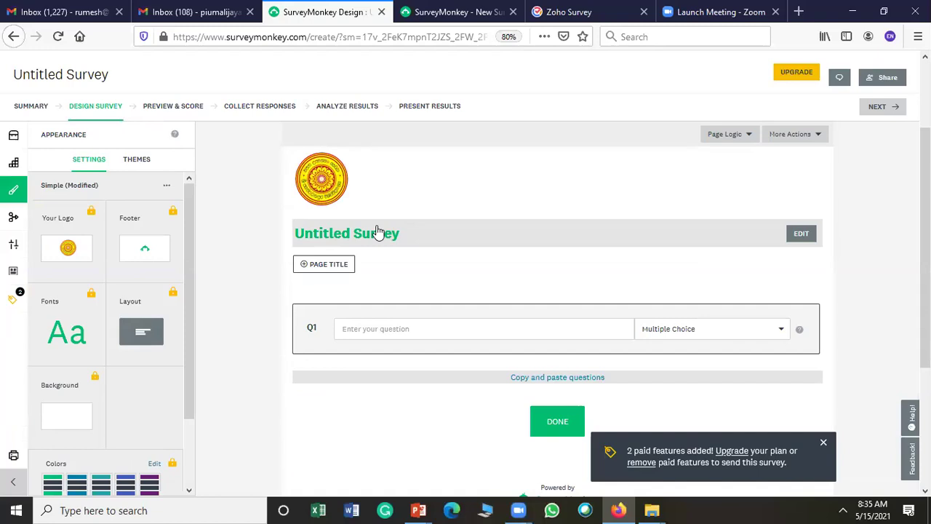
Replace 'Untitled Survey' with the title 'Development of a rice based milk'.
{"action": "left_click", "coordinate": [801, 235]}
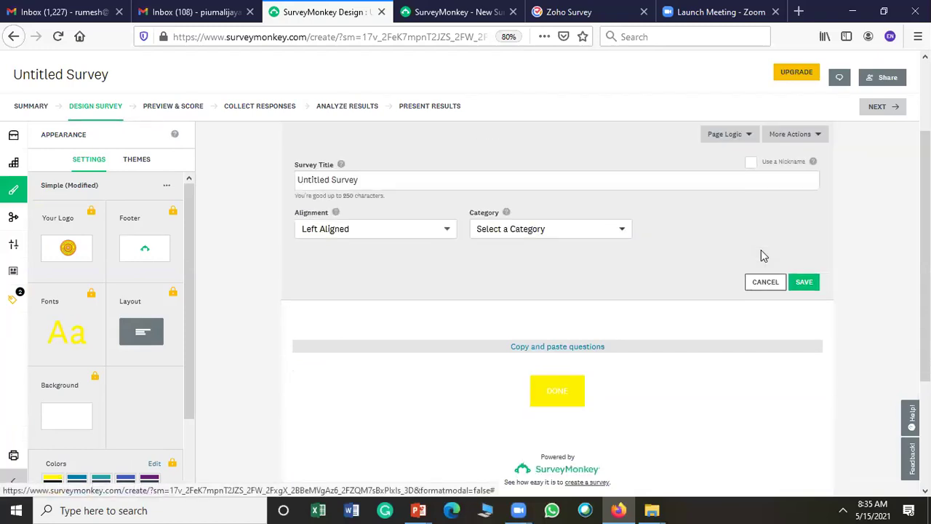
{"action": "left_click_drag", "start_coordinate": [368, 179], "coordinate": [226, 172]}
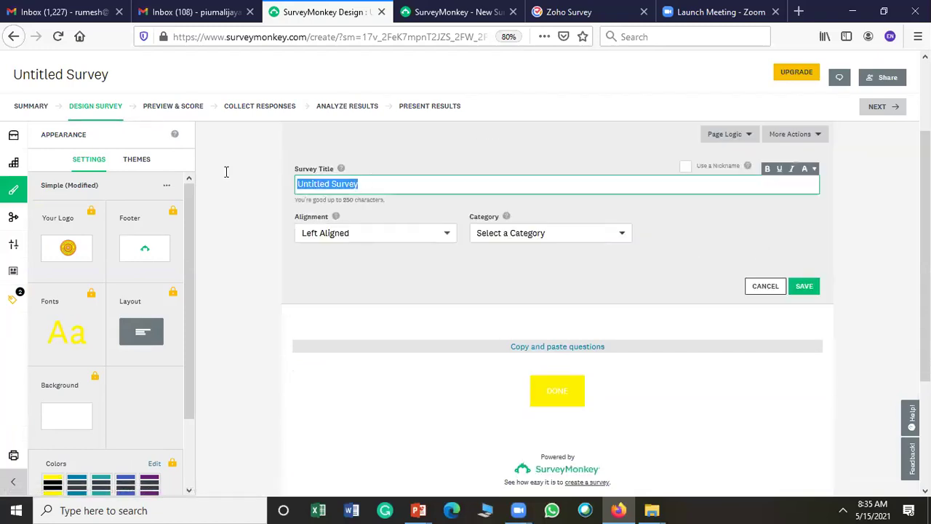
{"action": "key", "text": "ctrl+plus"}
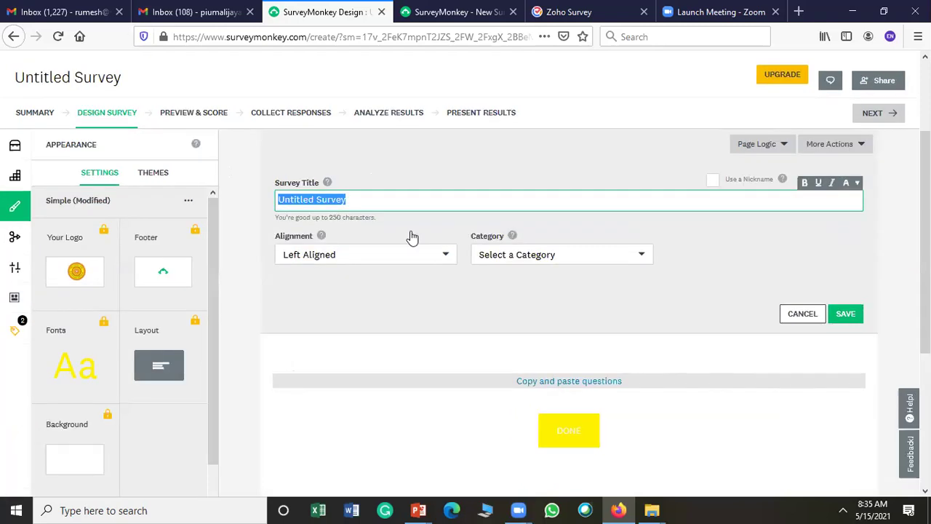
{"action": "key", "text": "ctrl+plus"}
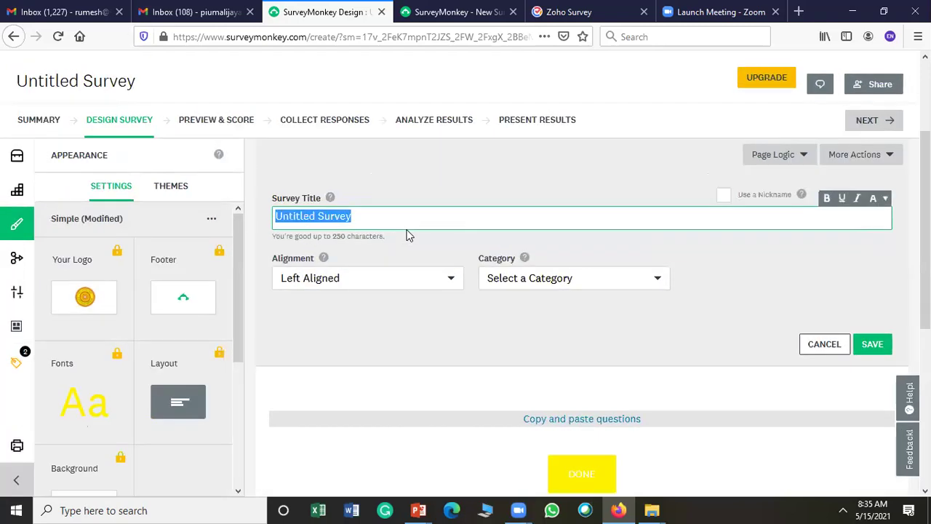
{"action": "type", "text": "Development of a"}
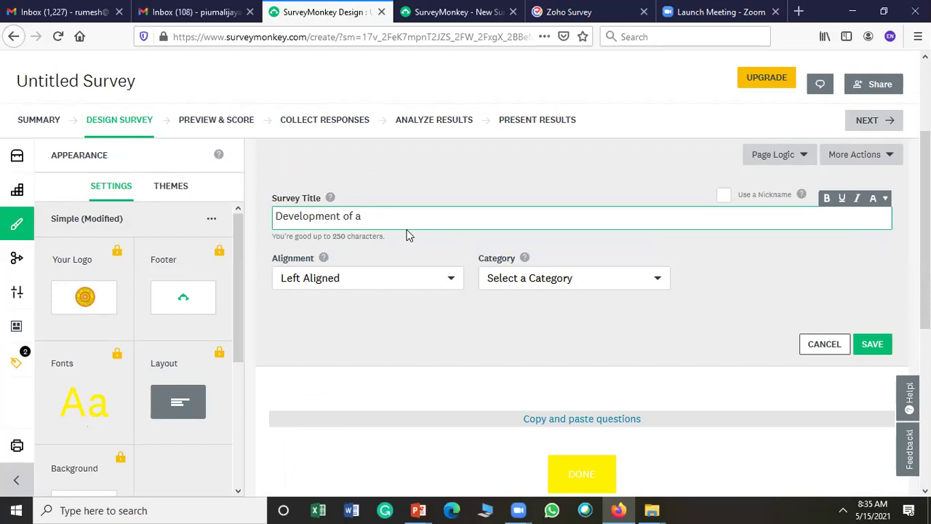
{"action": "type", "text": "based milk"}
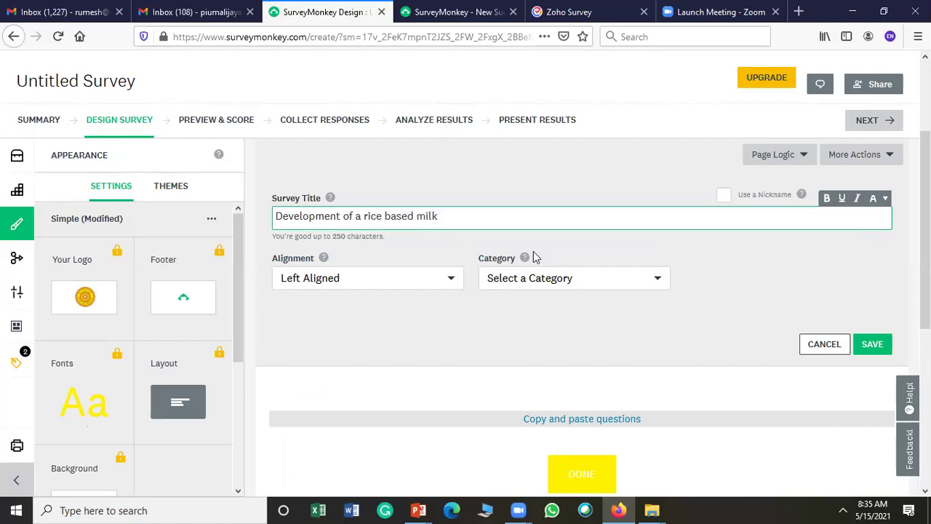
Center the title, choose the Concept, product, or ad testing category, and save.
{"action": "left_click", "coordinate": [433, 290]}
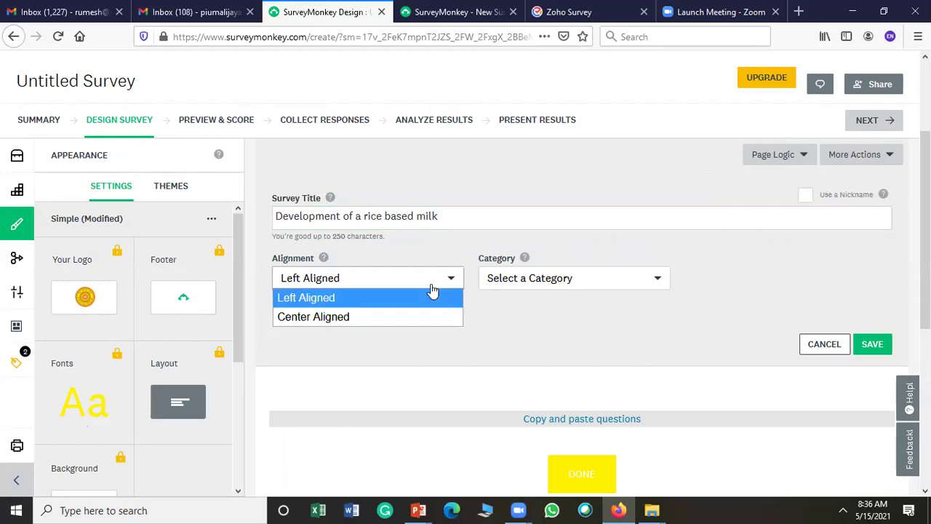
{"action": "left_click", "coordinate": [347, 318]}
{"action": "left_click", "coordinate": [530, 284]}
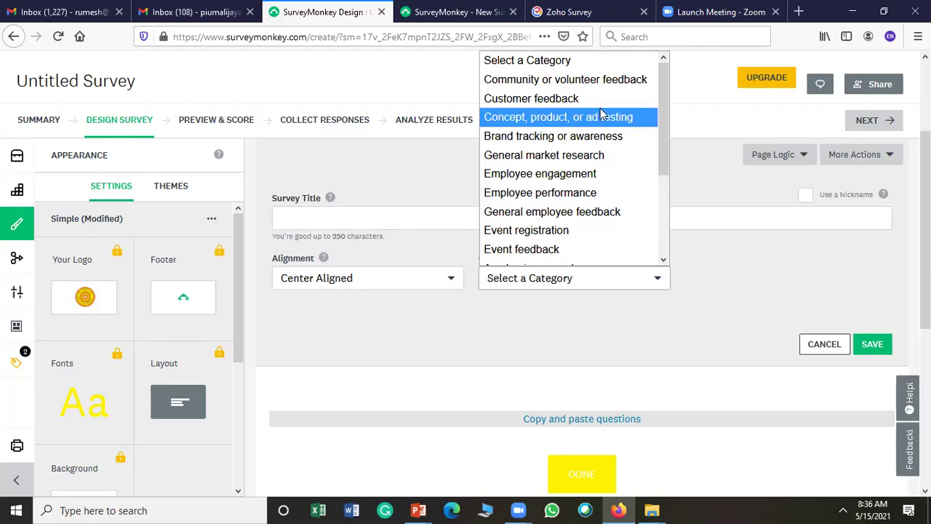
{"action": "left_click", "coordinate": [528, 119]}
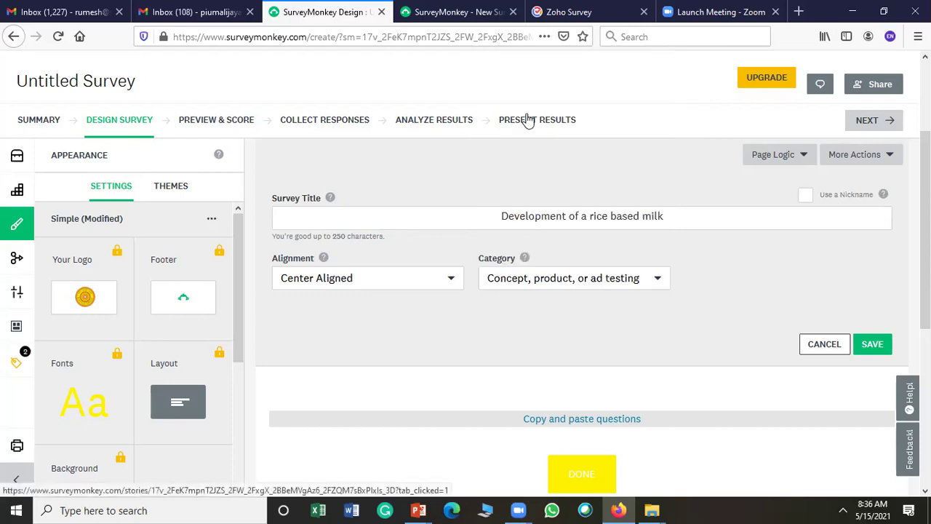
{"action": "left_click", "coordinate": [873, 345]}
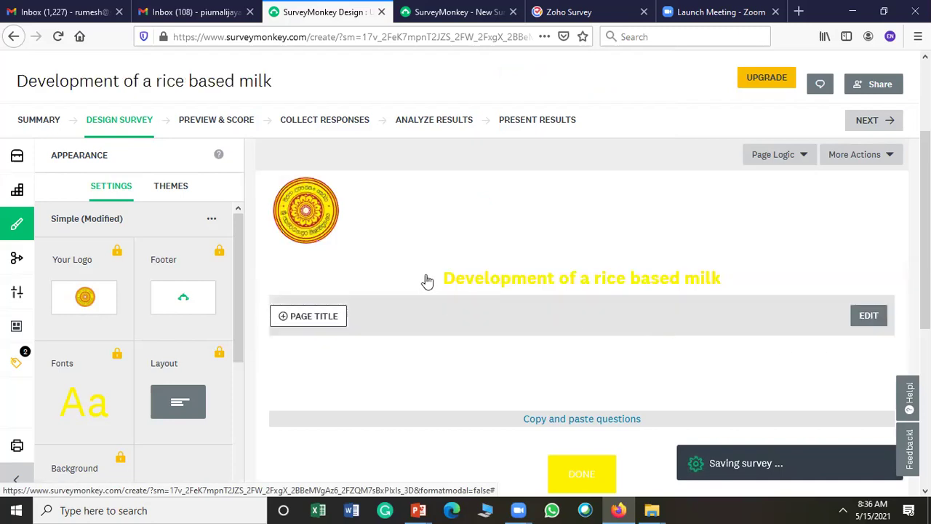
{"action": "scroll", "coordinate": [436, 320], "scroll_direction": "down", "scroll_amount": 2}
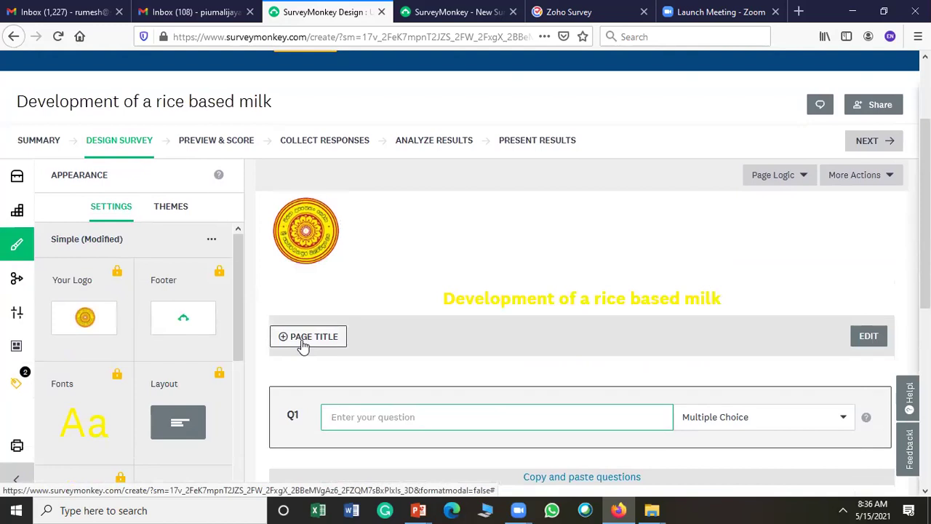
Add the page title 'General details' with an empty description and save it.
{"action": "left_click", "coordinate": [305, 337]}
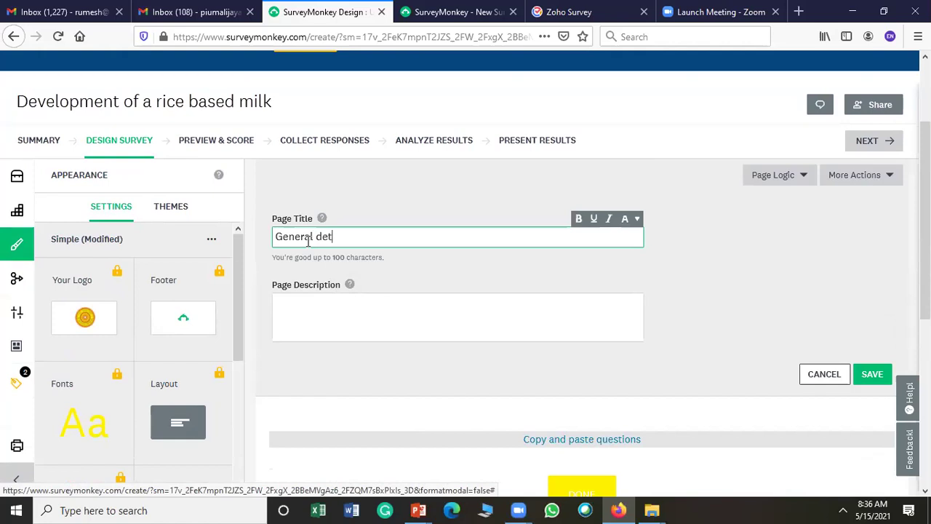
{"action": "left_click", "coordinate": [332, 336]}
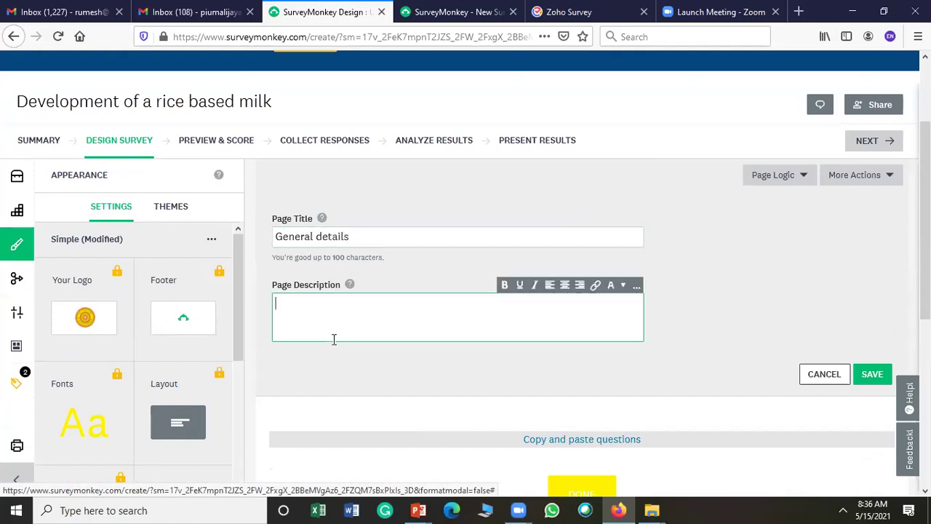
{"action": "scroll", "coordinate": [327, 313], "scroll_direction": "down", "scroll_amount": 2}
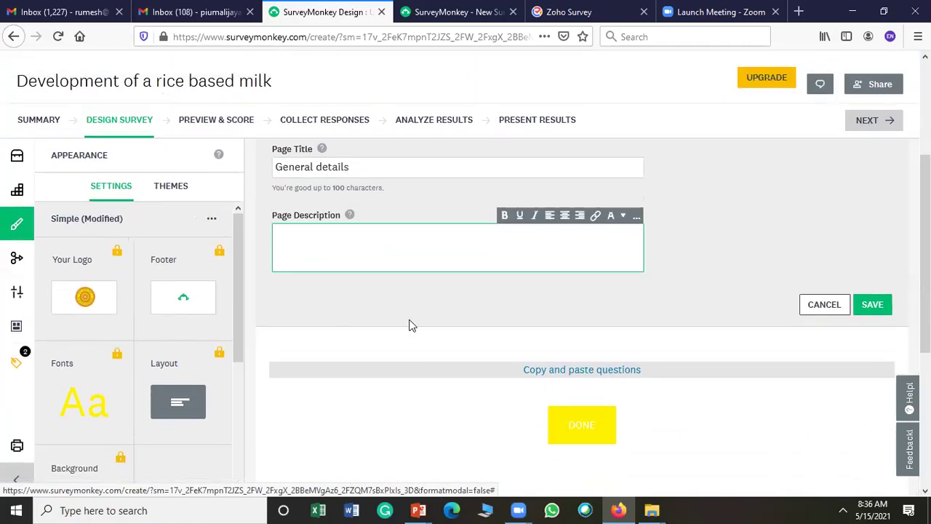
{"action": "left_click", "coordinate": [872, 305]}
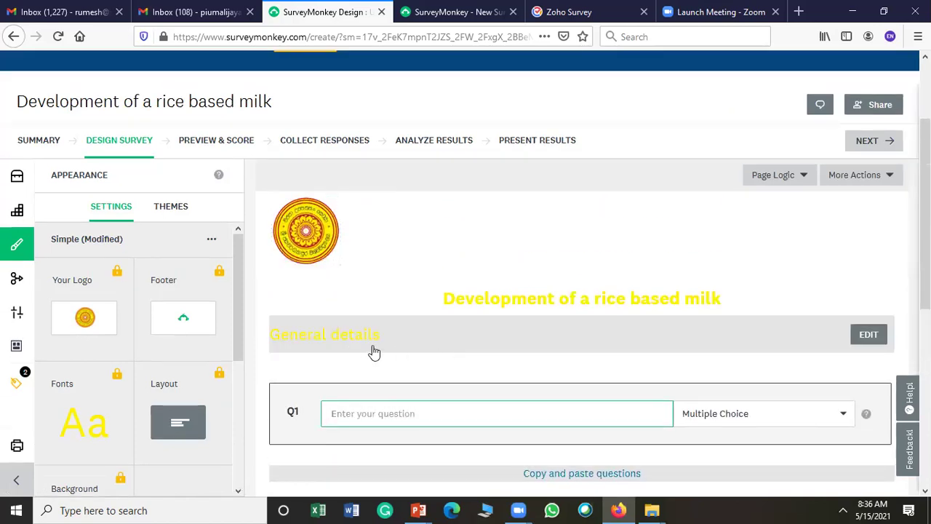
{"action": "scroll", "coordinate": [390, 341], "scroll_direction": "down", "scroll_amount": 2}
Change Q1's question type to Contact Information.
{"action": "left_click", "coordinate": [750, 286]}
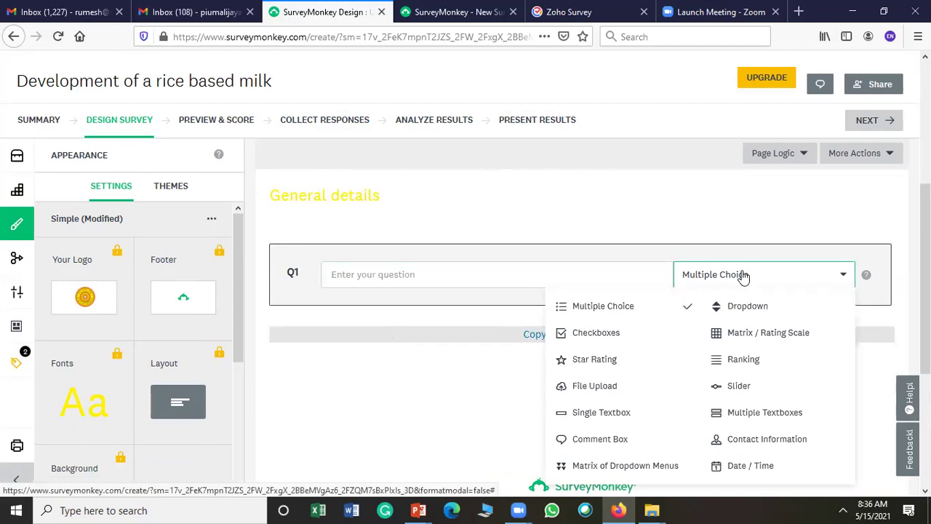
{"action": "scroll", "coordinate": [746, 277], "scroll_direction": "down", "scroll_amount": 1}
{"action": "left_click", "coordinate": [425, 280]}
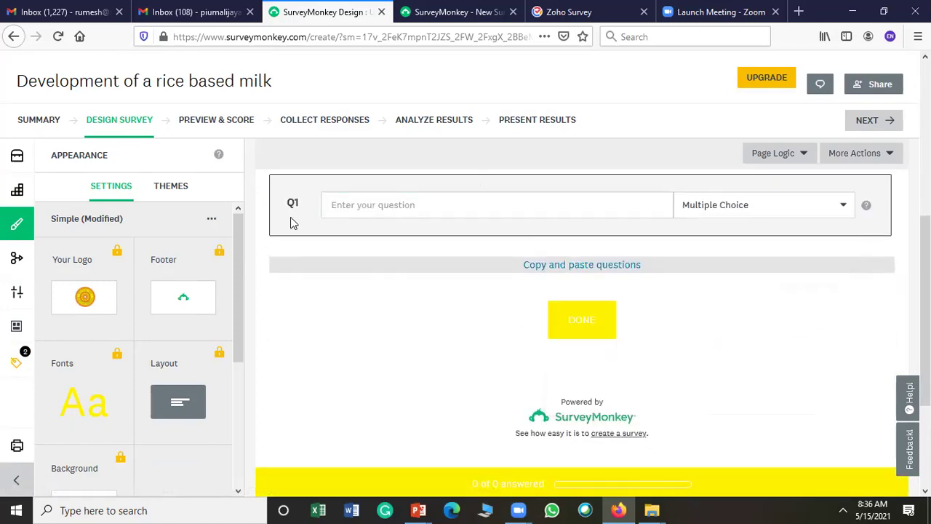
{"action": "left_click", "coordinate": [844, 206]}
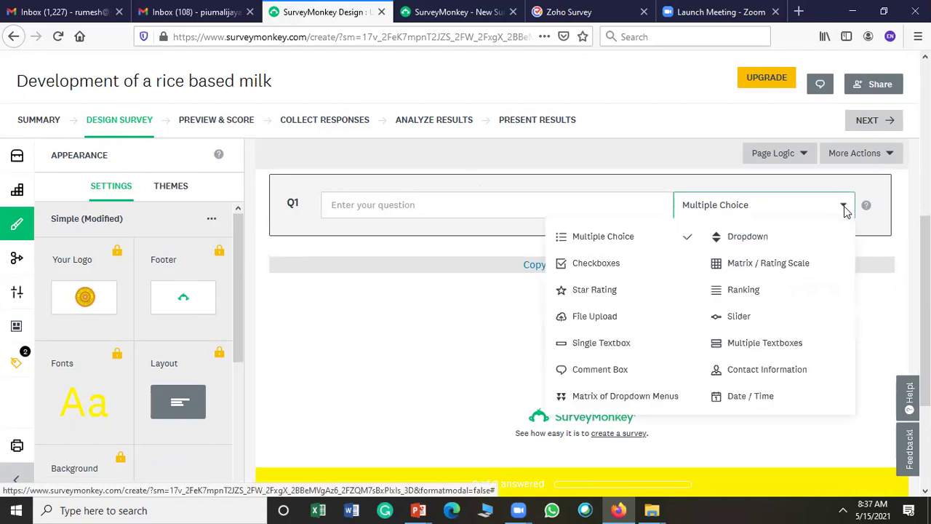
{"action": "left_click", "coordinate": [761, 381]}
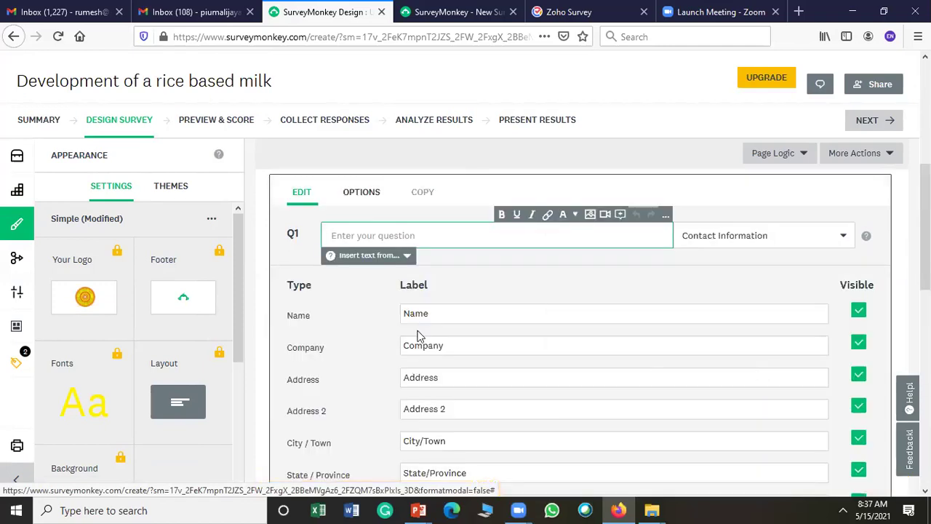
Toggle the Country field off and back on, then attempt to save Q1.
{"action": "scroll", "coordinate": [418, 331], "scroll_direction": "down", "scroll_amount": 2}
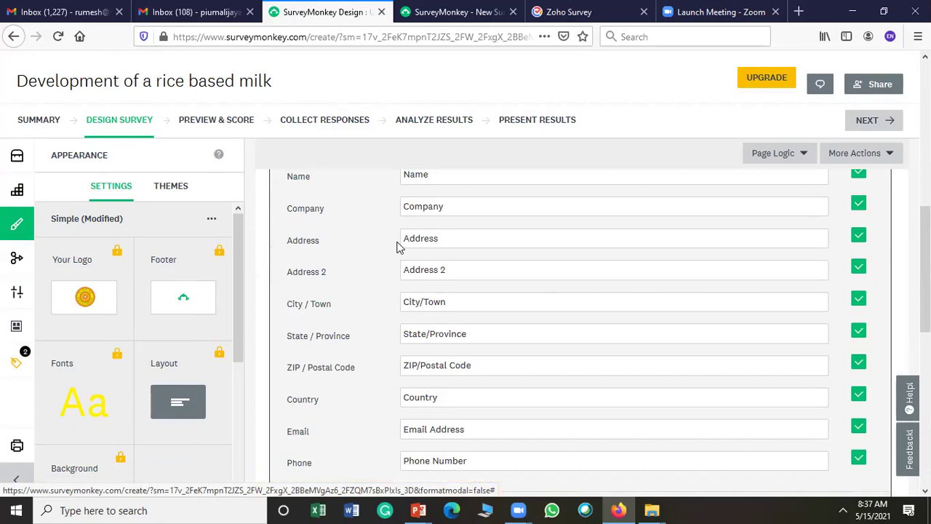
{"action": "scroll", "coordinate": [398, 262], "scroll_direction": "down", "scroll_amount": 1}
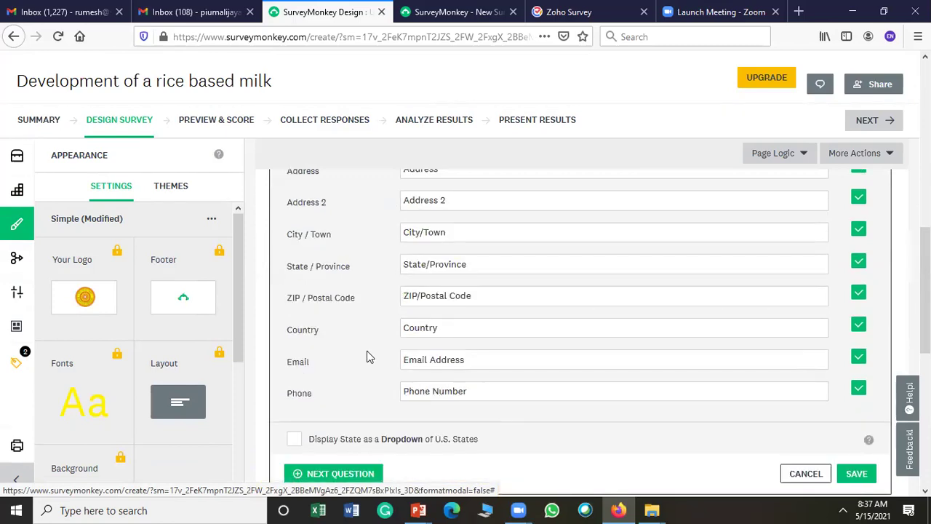
{"action": "left_click", "coordinate": [860, 328]}
{"action": "left_click", "coordinate": [859, 327]}
{"action": "scroll", "coordinate": [705, 337], "scroll_direction": "up", "scroll_amount": 2}
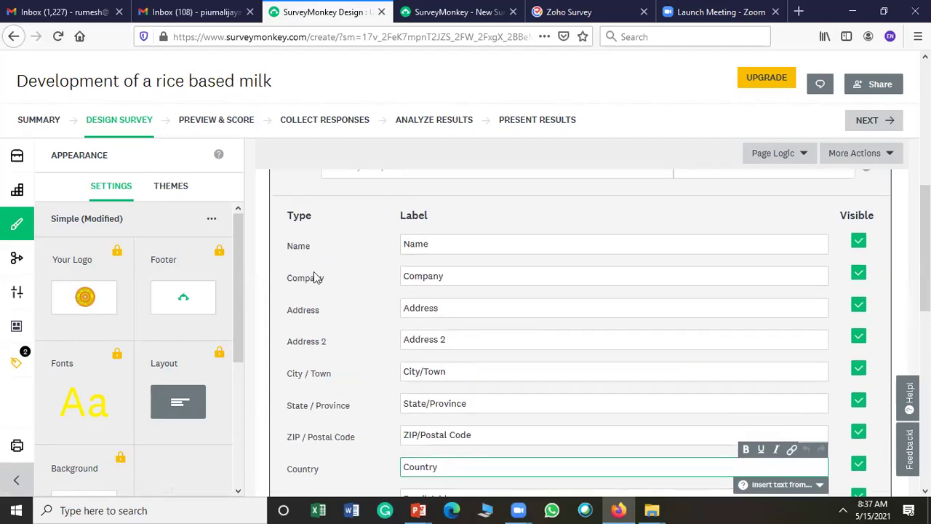
{"action": "scroll", "coordinate": [368, 280], "scroll_direction": "down", "scroll_amount": 6}
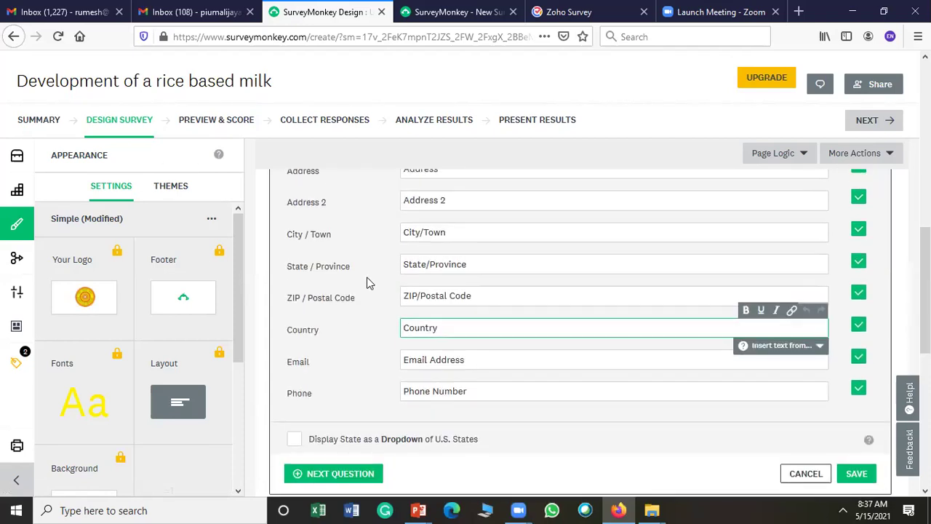
{"action": "left_click", "coordinate": [857, 196]}
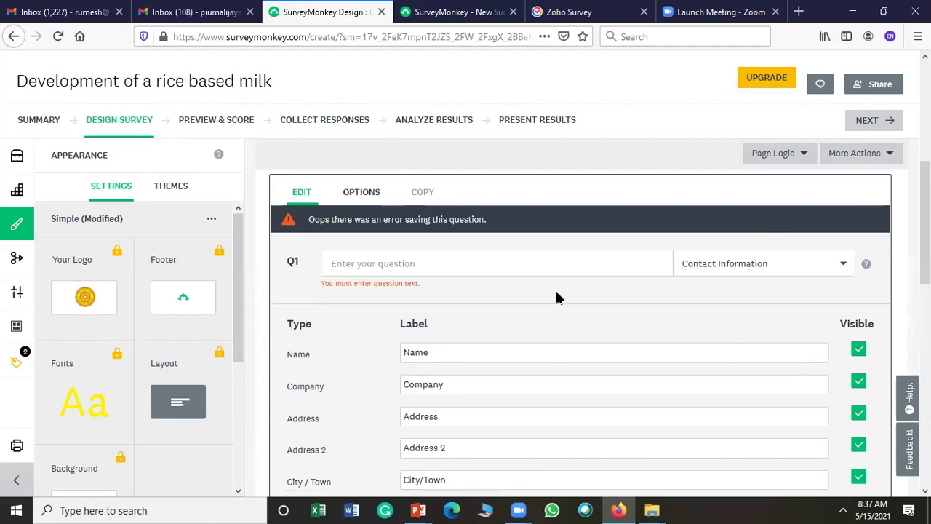
Enter 'Personal details' as Q1's question text, save it, and review the survey.
{"action": "left_click", "coordinate": [428, 266]}
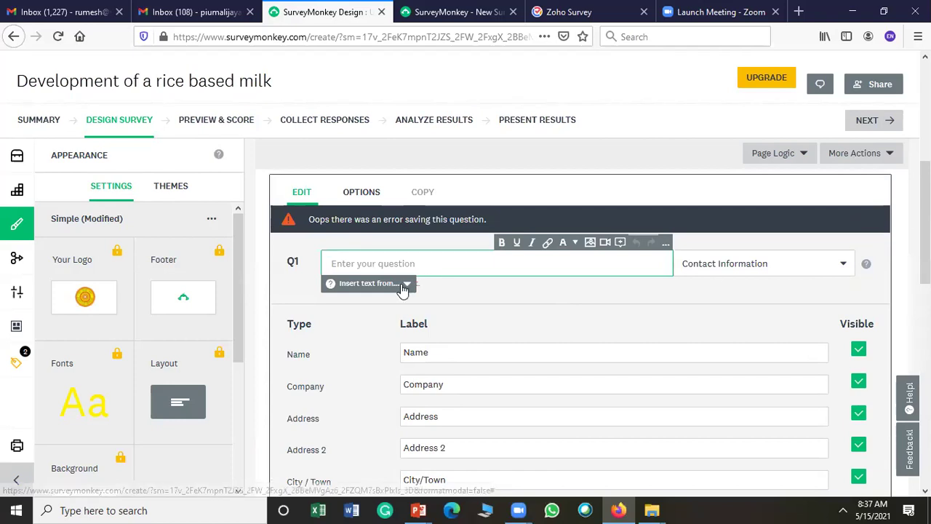
{"action": "type", "text": "Personal details"}
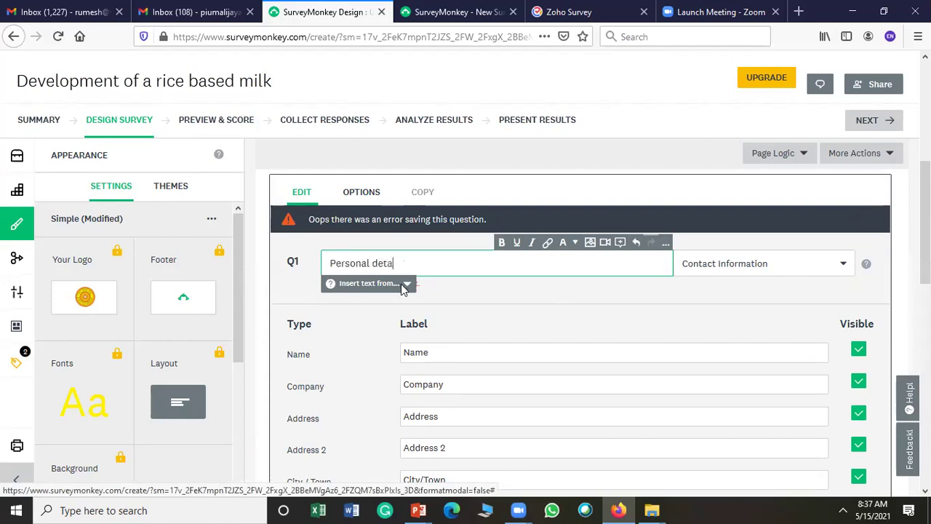
{"action": "scroll", "coordinate": [590, 313], "scroll_direction": "up", "scroll_amount": 2}
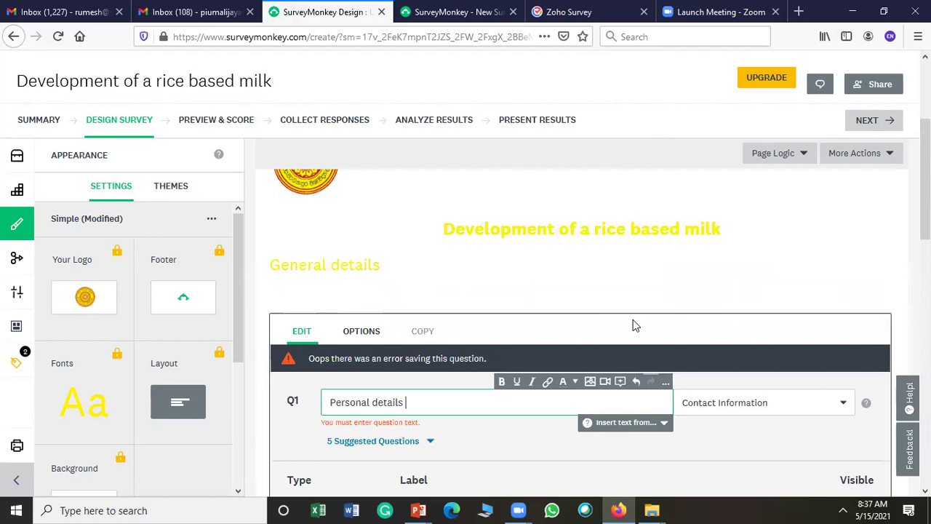
{"action": "scroll", "coordinate": [633, 325], "scroll_direction": "down", "scroll_amount": 10}
{"action": "left_click", "coordinate": [857, 252]}
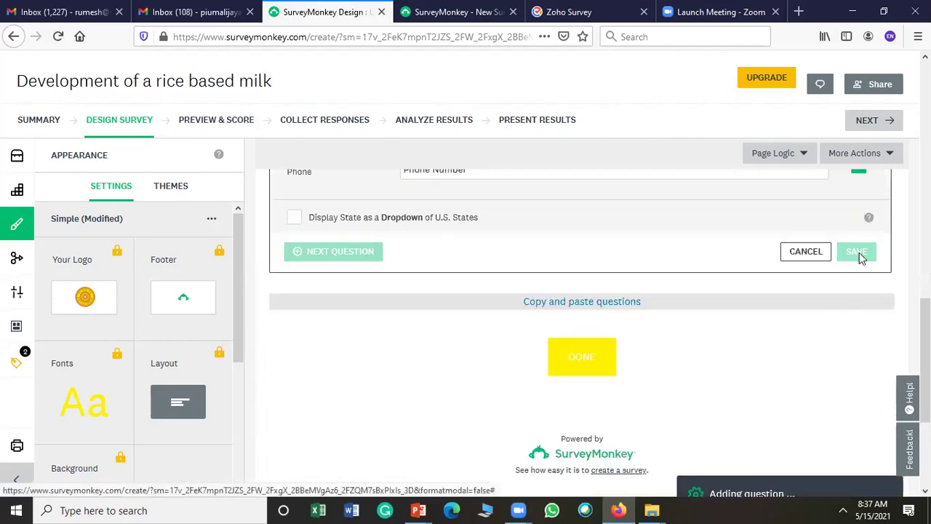
{"action": "scroll", "coordinate": [349, 255], "scroll_direction": "up", "scroll_amount": 2}
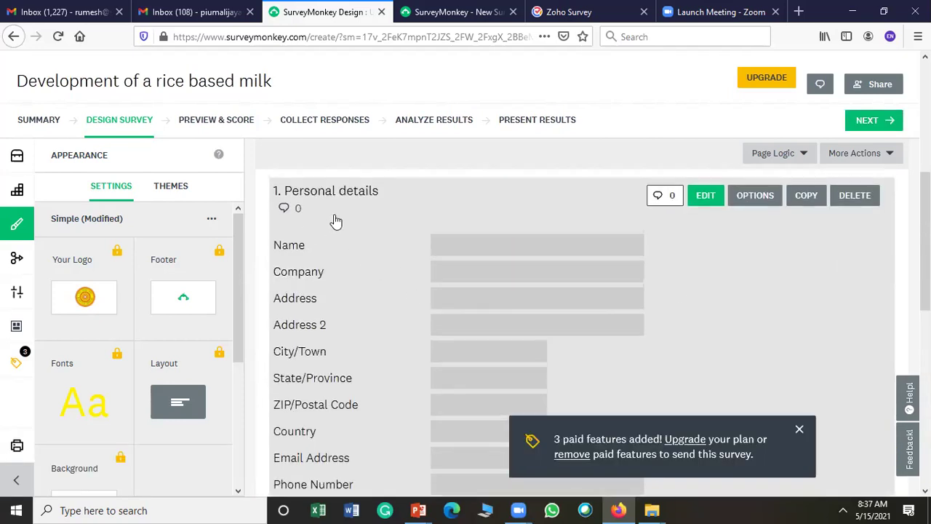
{"action": "scroll", "coordinate": [336, 221], "scroll_direction": "up", "scroll_amount": 3}
{"action": "scroll", "coordinate": [276, 231], "scroll_direction": "up", "scroll_amount": 1}
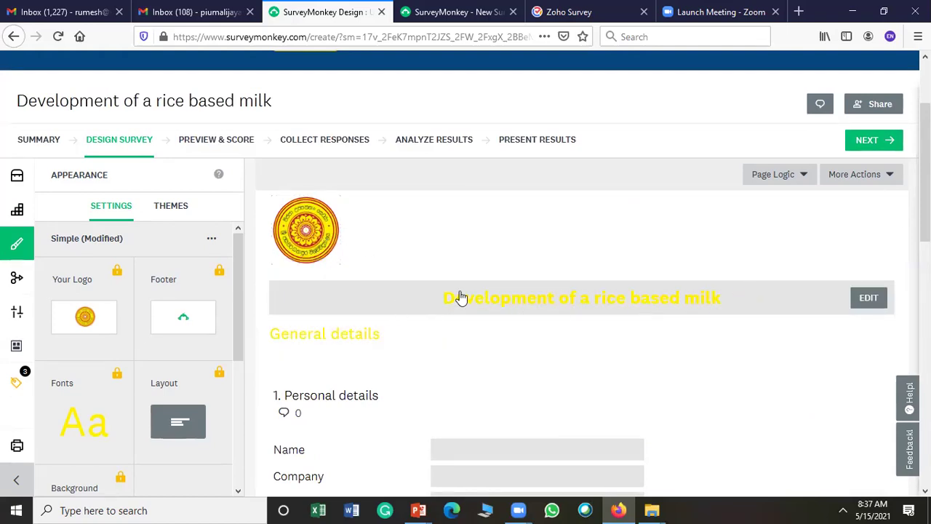
{"action": "scroll", "coordinate": [408, 262], "scroll_direction": "down", "scroll_amount": 3}
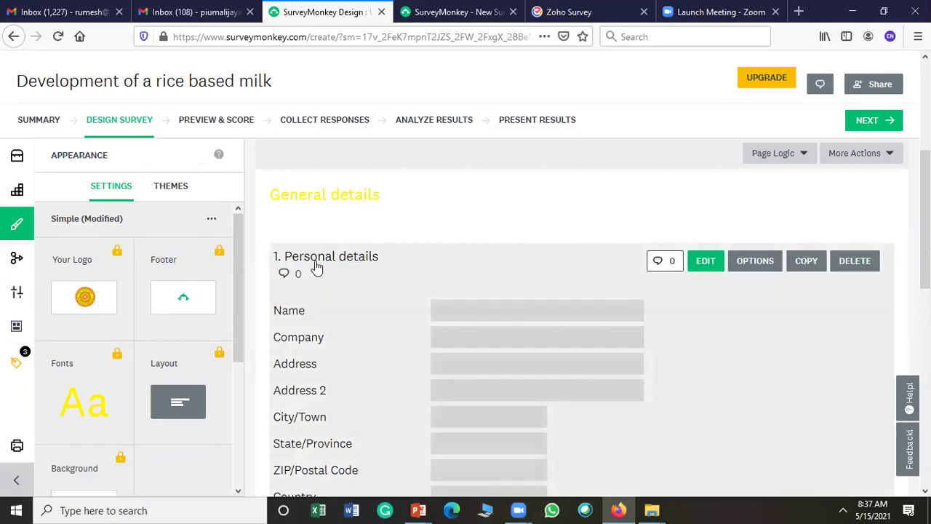
{"action": "scroll", "coordinate": [371, 273], "scroll_direction": "down", "scroll_amount": 2}
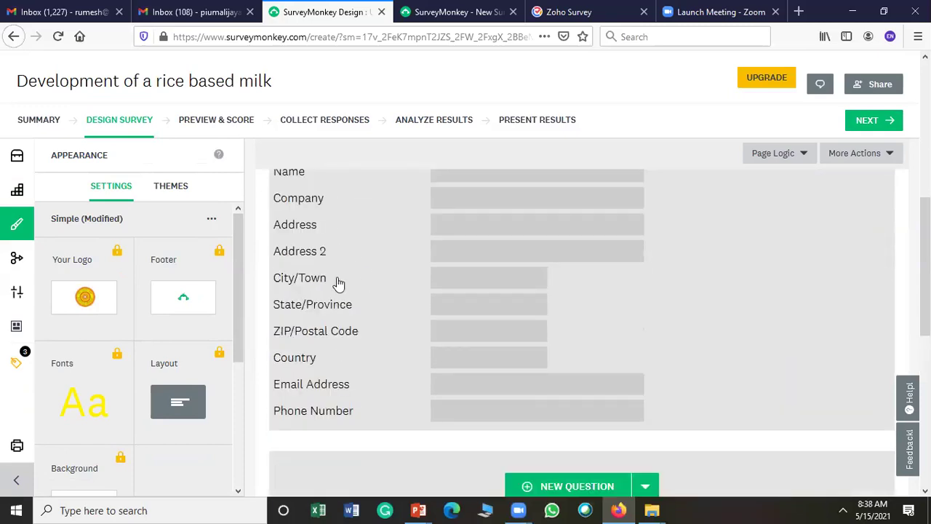
{"action": "scroll", "coordinate": [366, 295], "scroll_direction": "down", "scroll_amount": 2}
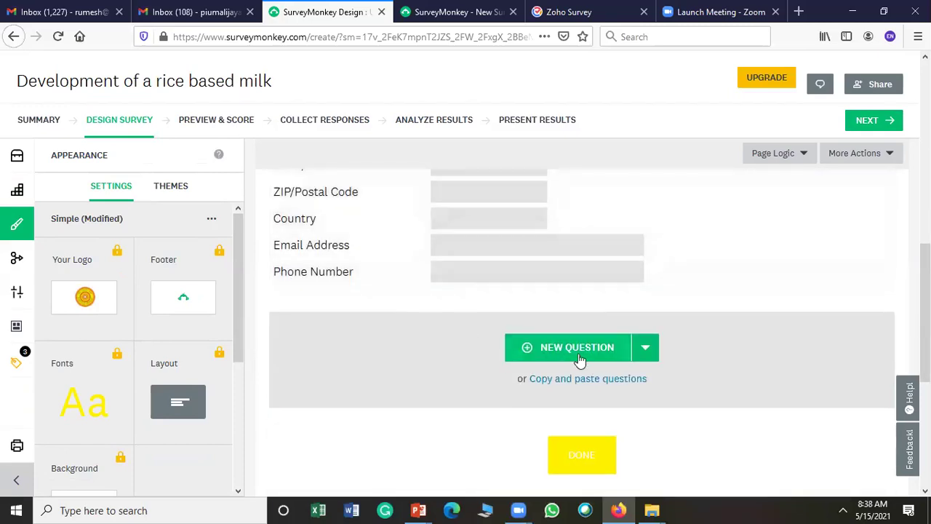
Add question 2 as a slider question titled 'Likeliness for the product'.
{"action": "left_click", "coordinate": [579, 356]}
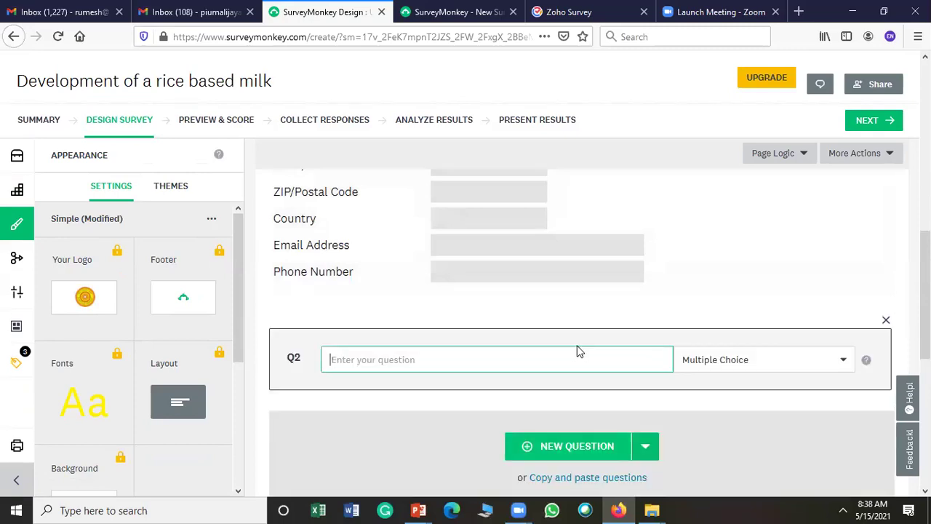
{"action": "left_click", "coordinate": [764, 222]}
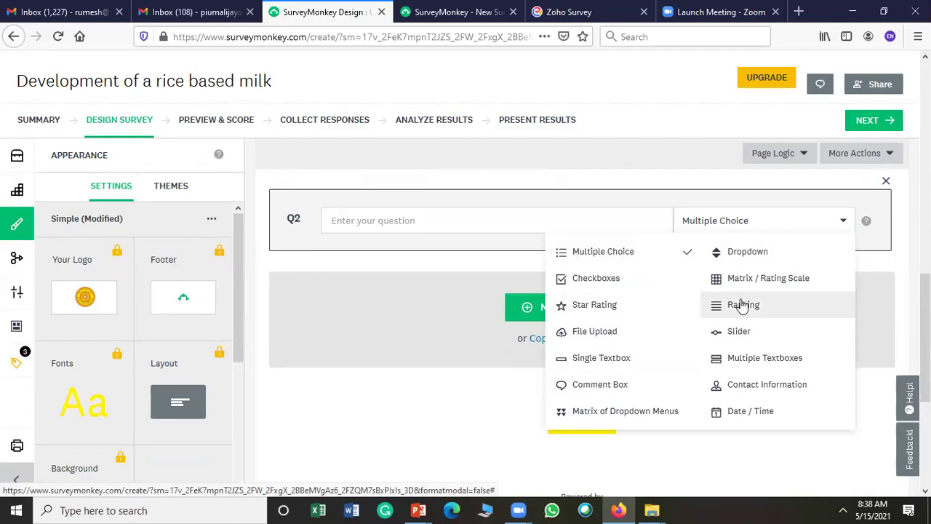
{"action": "left_click", "coordinate": [737, 332]}
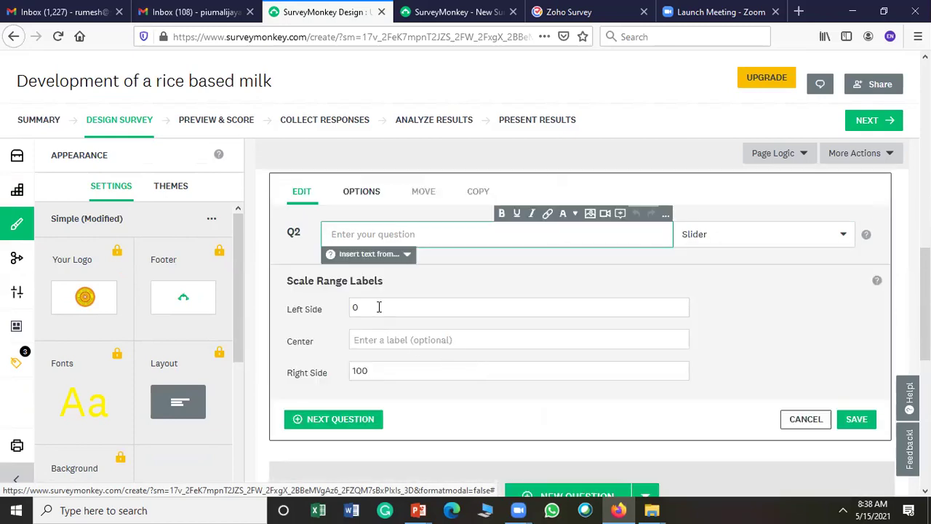
{"action": "left_click", "coordinate": [362, 231]}
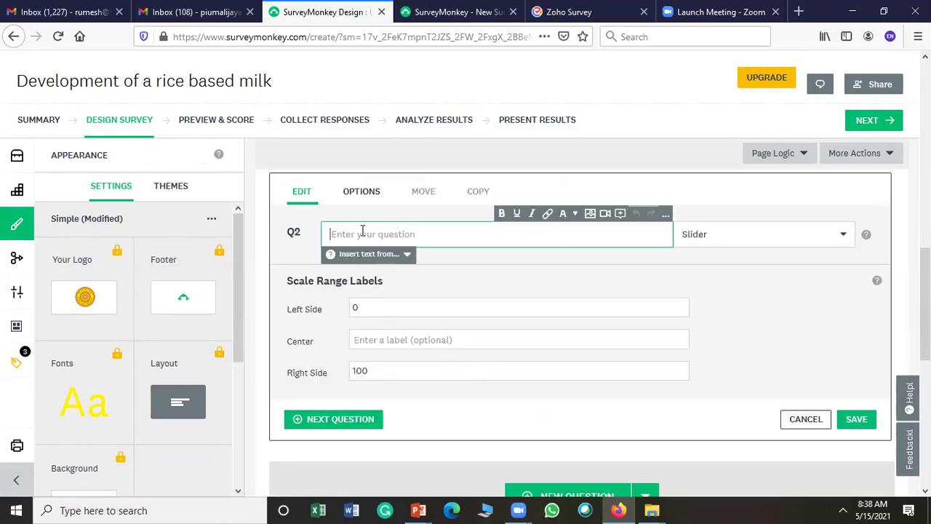
{"action": "type", "text": "Like"}
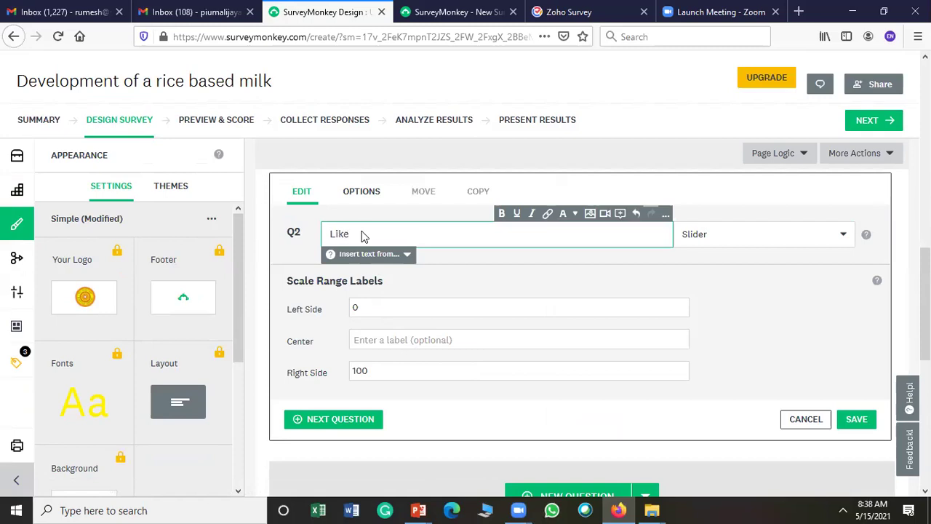
{"action": "type", "text": "lin"}
{"action": "type", "text": "duct"}
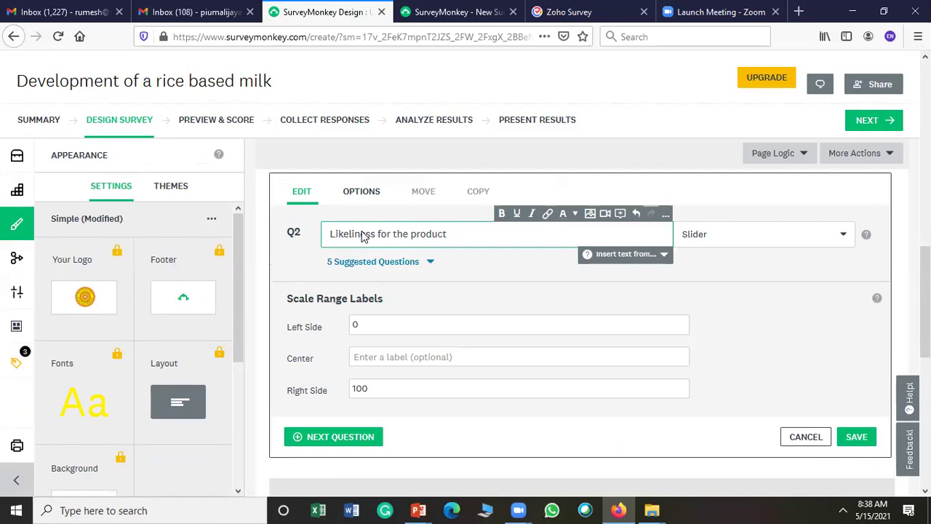
{"action": "scroll", "coordinate": [327, 247], "scroll_direction": "down", "scroll_amount": 2}
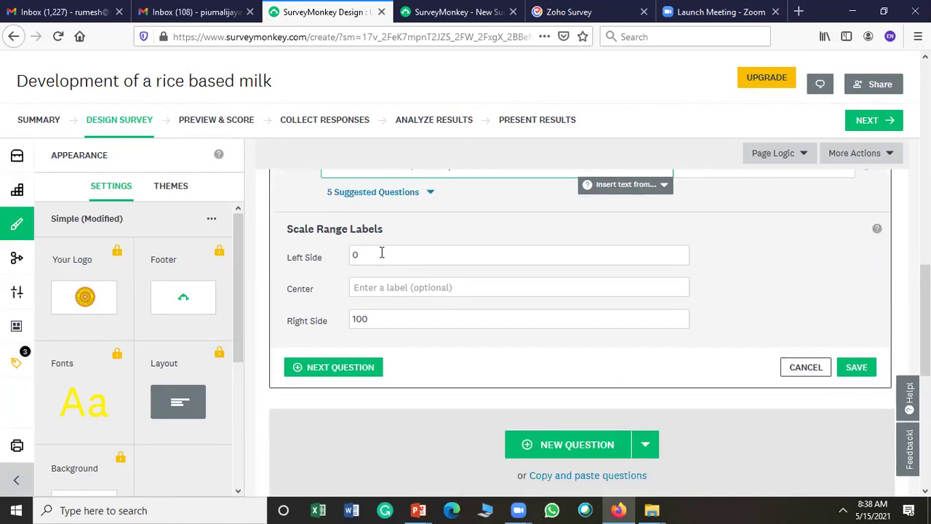
{"action": "scroll", "coordinate": [386, 255], "scroll_direction": "up", "scroll_amount": 2}
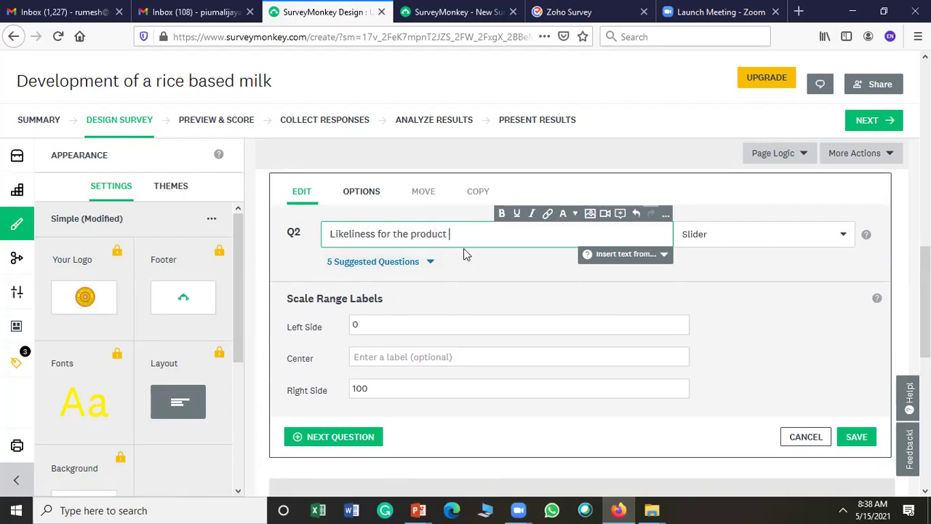
Set the slider's right side to 10 and centre to 5, then save the question.
{"action": "left_click", "coordinate": [359, 381]}
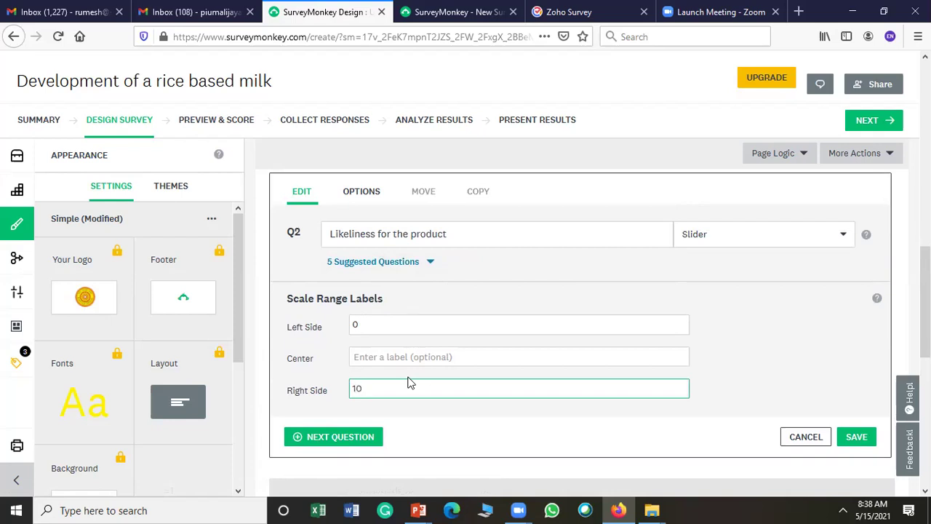
{"action": "type", "text": "10"}
{"action": "left_click", "coordinate": [428, 357]}
{"action": "type", "text": "5"}
{"action": "left_click", "coordinate": [852, 440]}
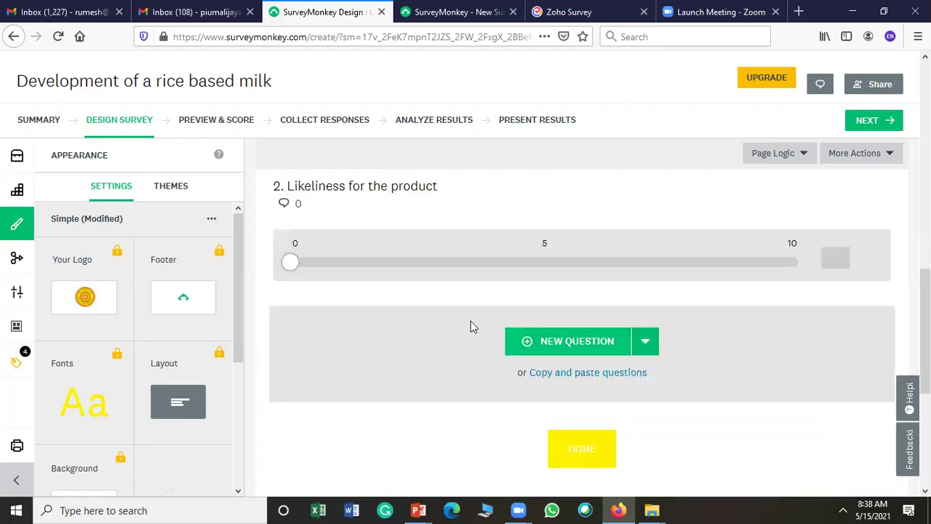
Review the rice based milk survey design, then switch to the immunity boosting beverage survey preview.
{"action": "mouse_move", "coordinate": [291, 260]}
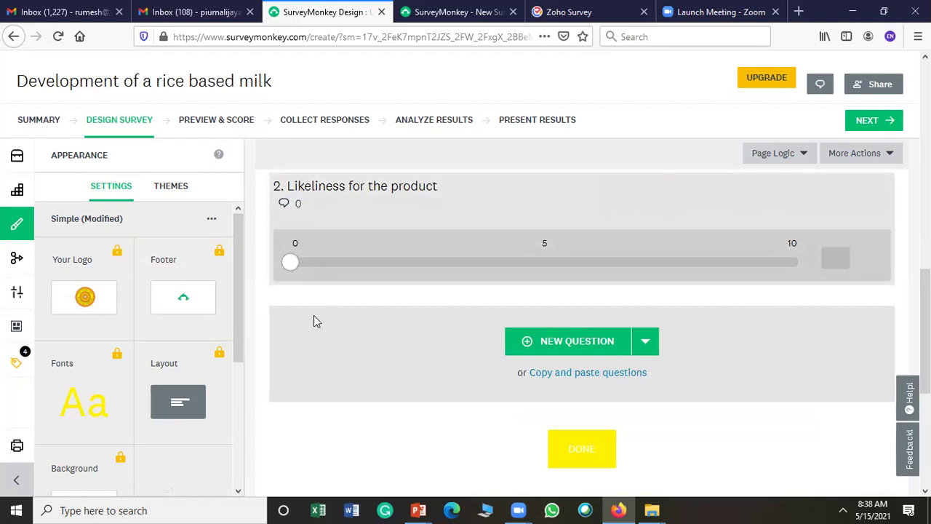
{"action": "scroll", "coordinate": [692, 236], "scroll_direction": "down", "scroll_amount": 5}
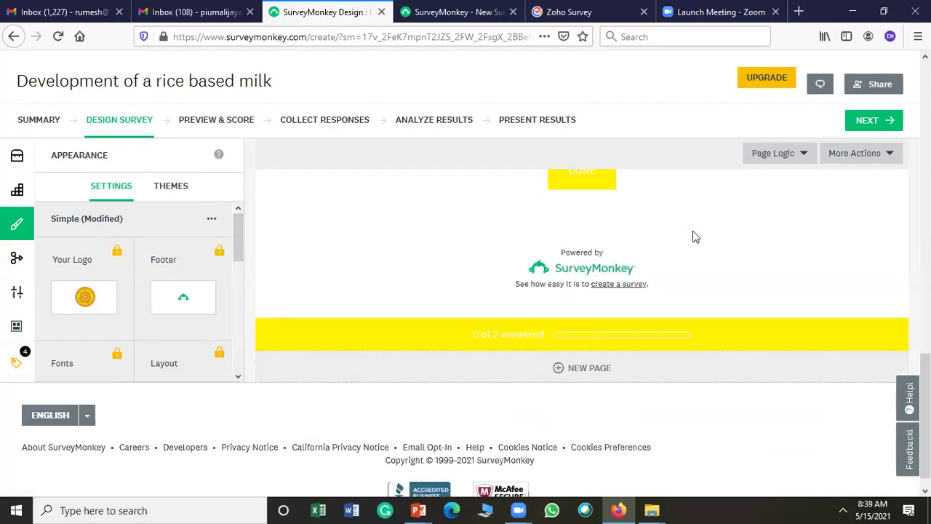
{"action": "scroll", "coordinate": [692, 236], "scroll_direction": "up", "scroll_amount": 10}
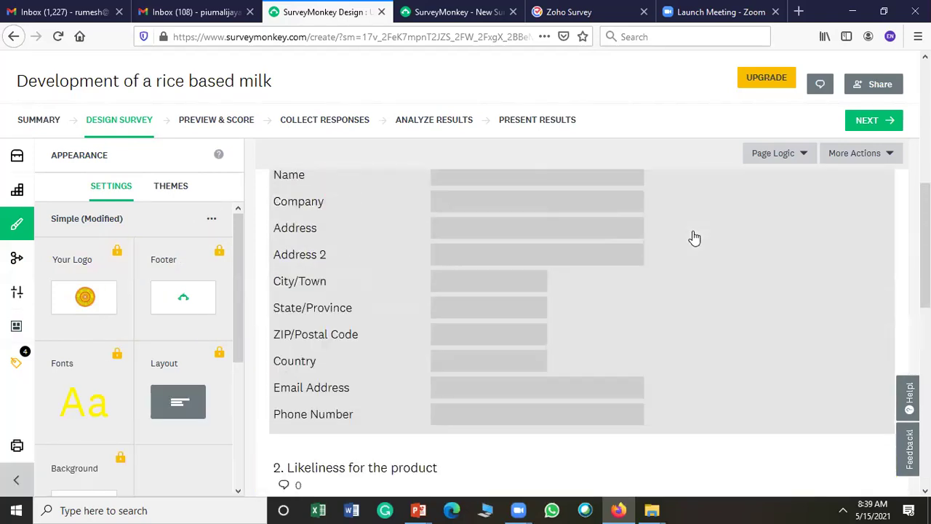
{"action": "scroll", "coordinate": [695, 238], "scroll_direction": "up", "scroll_amount": 1}
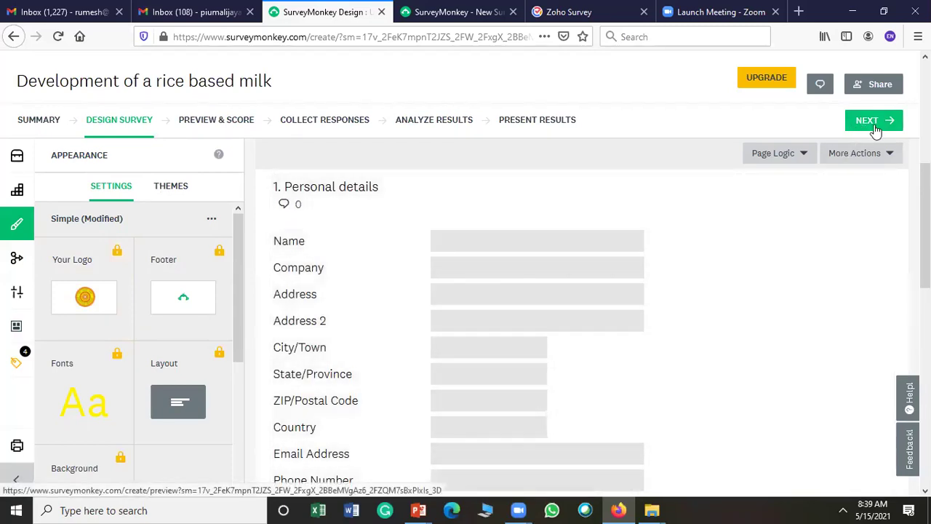
{"action": "scroll", "coordinate": [586, 247], "scroll_direction": "down", "scroll_amount": 10}
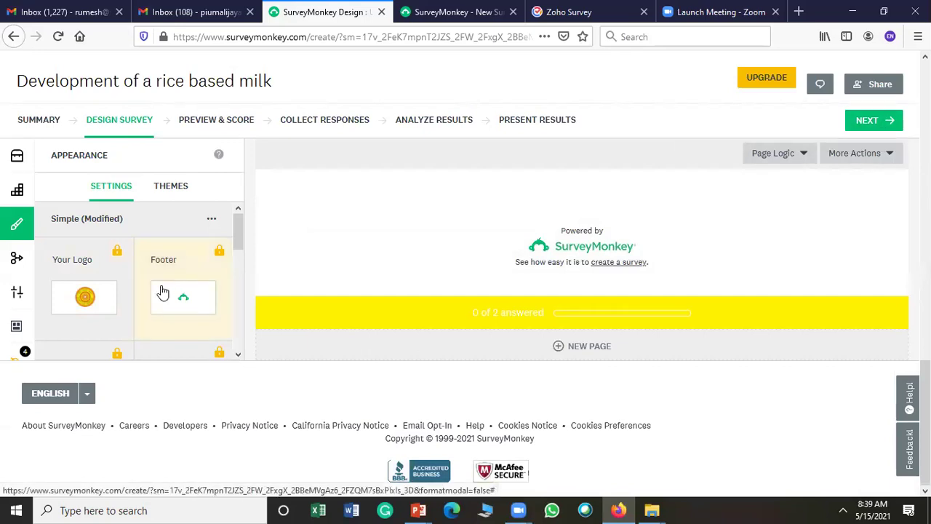
{"action": "mouse_move", "coordinate": [520, 244]}
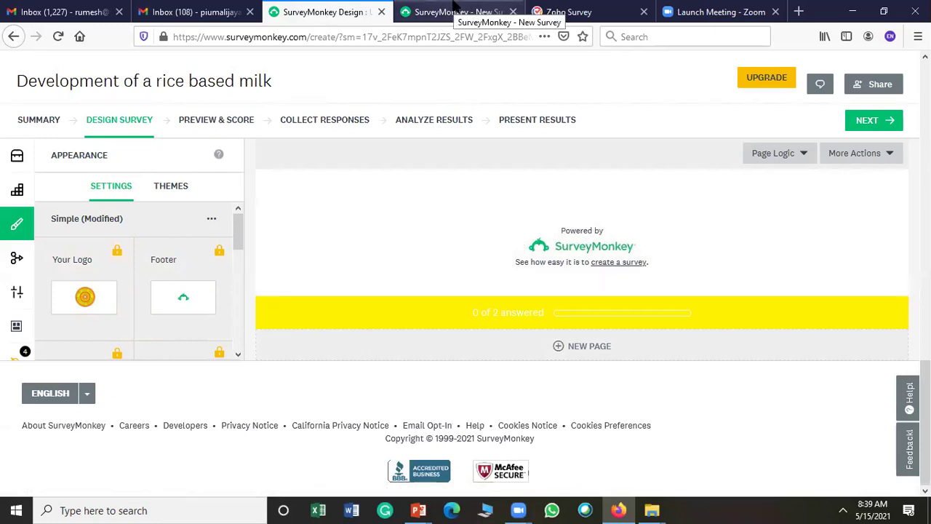
{"action": "scroll", "coordinate": [432, 196], "scroll_direction": "up", "scroll_amount": 5}
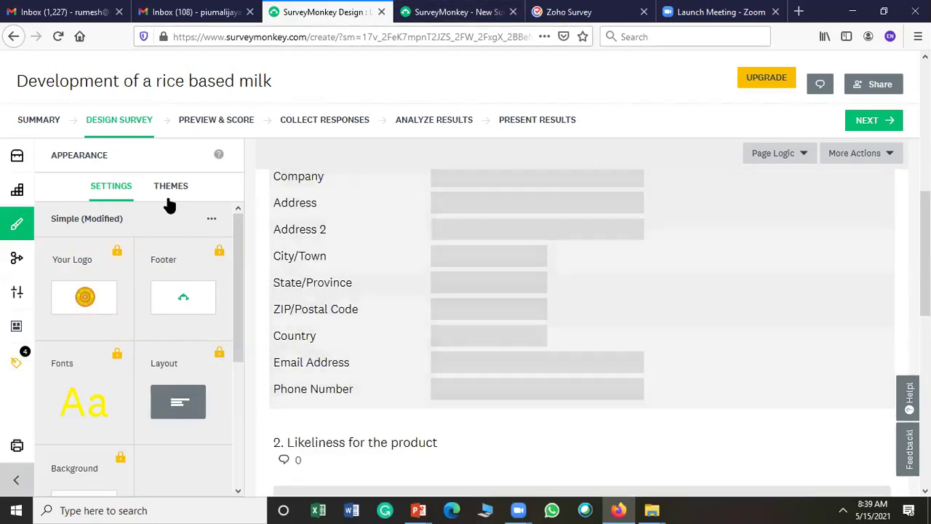
{"action": "scroll", "coordinate": [130, 374], "scroll_direction": "down", "scroll_amount": 1}
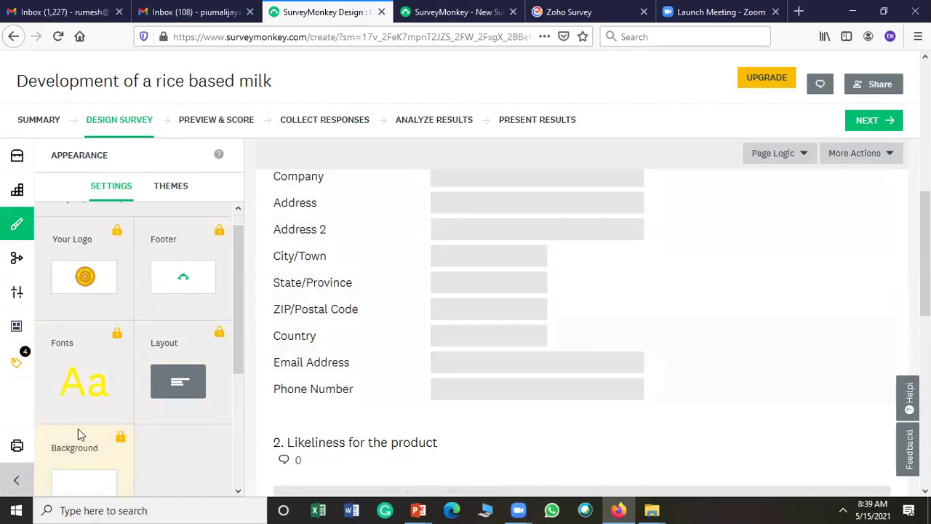
{"action": "scroll", "coordinate": [536, 295], "scroll_direction": "up", "scroll_amount": 8}
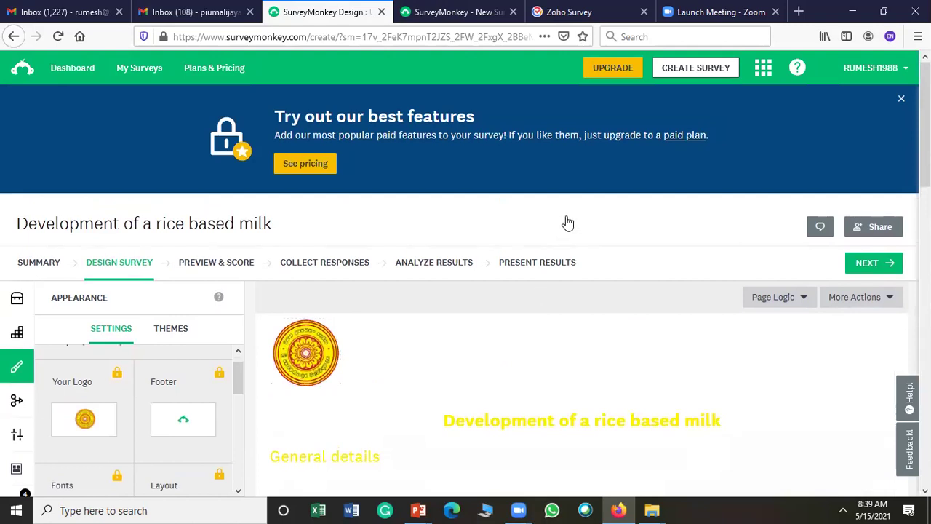
{"action": "left_click", "coordinate": [488, 10]}
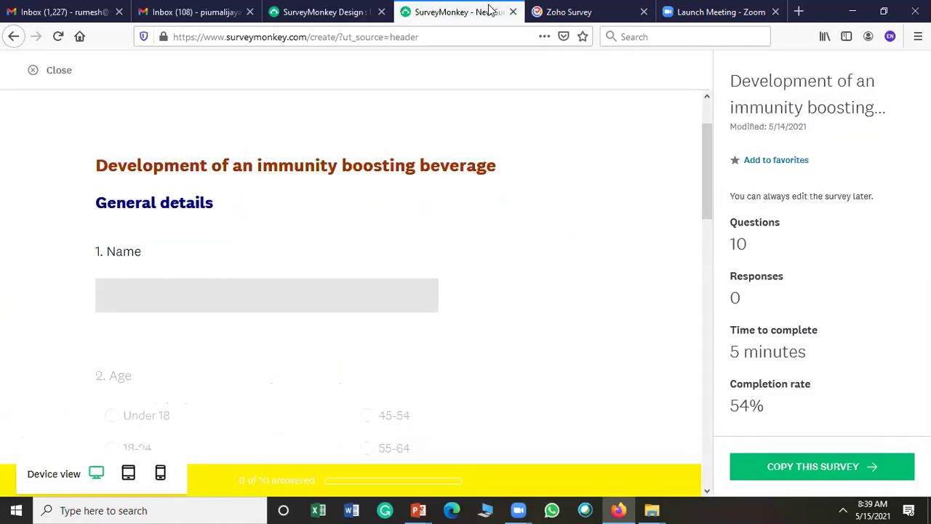
Scroll through the immunity beverage survey preview, then move to the Zoho Survey launch page.
{"action": "scroll", "coordinate": [347, 259], "scroll_direction": "down", "scroll_amount": 8}
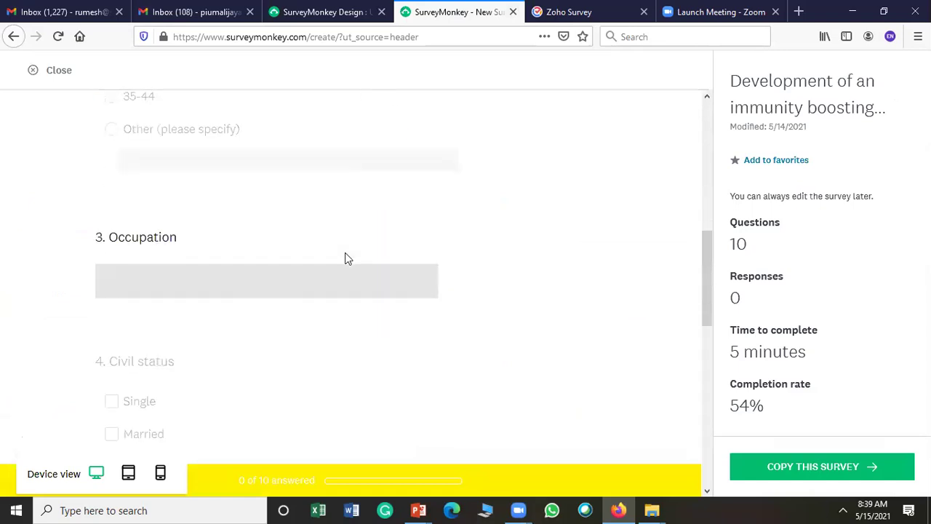
{"action": "scroll", "coordinate": [347, 260], "scroll_direction": "up", "scroll_amount": 5}
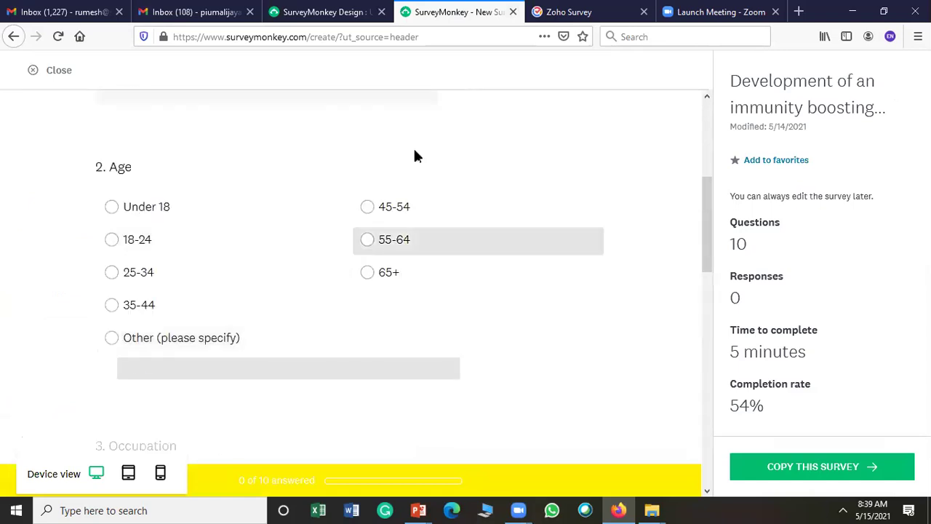
{"action": "scroll", "coordinate": [378, 142], "scroll_direction": "up", "scroll_amount": 3}
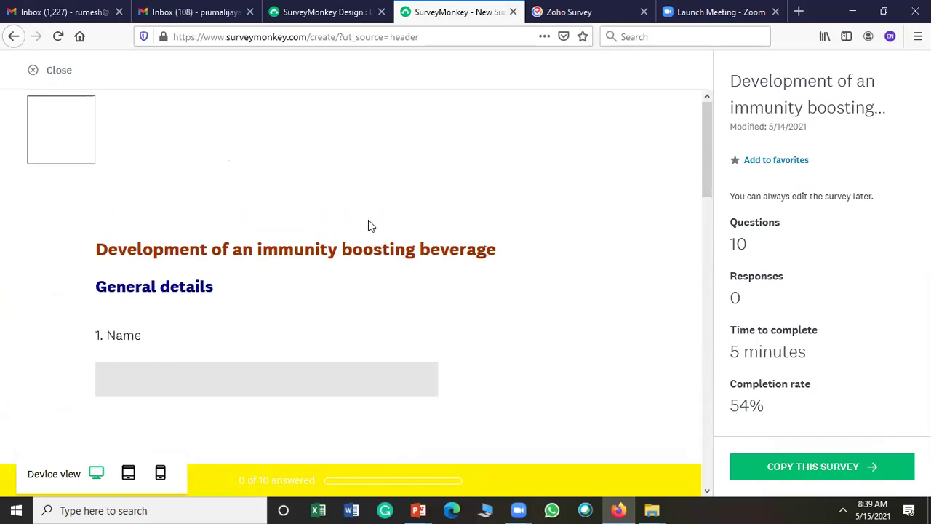
{"action": "scroll", "coordinate": [368, 219], "scroll_direction": "down", "scroll_amount": 7}
{"action": "scroll", "coordinate": [324, 235], "scroll_direction": "down", "scroll_amount": 2}
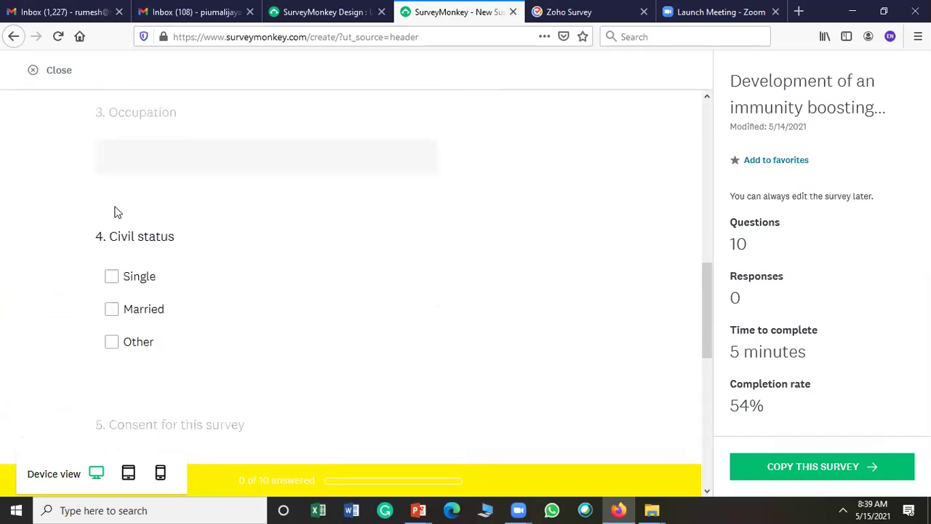
{"action": "scroll", "coordinate": [153, 237], "scroll_direction": "down", "scroll_amount": 3}
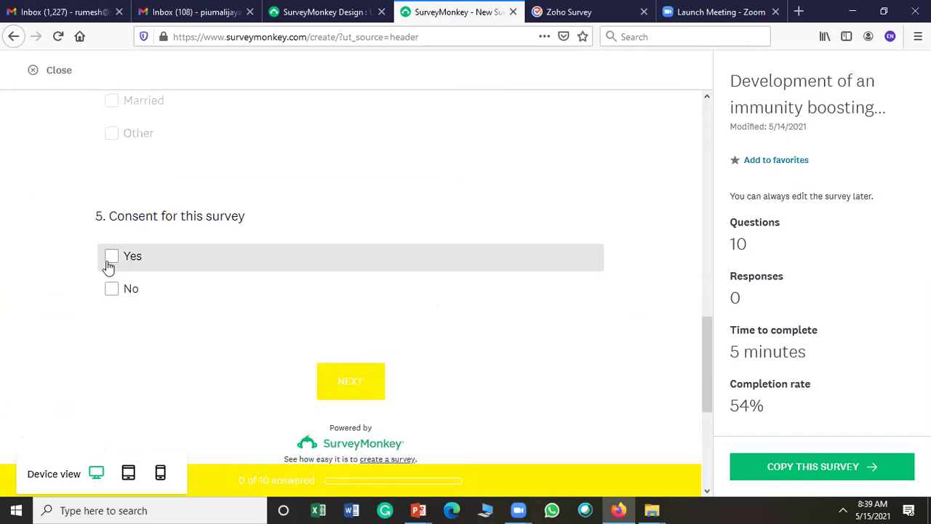
{"action": "scroll", "coordinate": [107, 268], "scroll_direction": "down", "scroll_amount": 2}
{"action": "scroll", "coordinate": [108, 271], "scroll_direction": "down", "scroll_amount": 3}
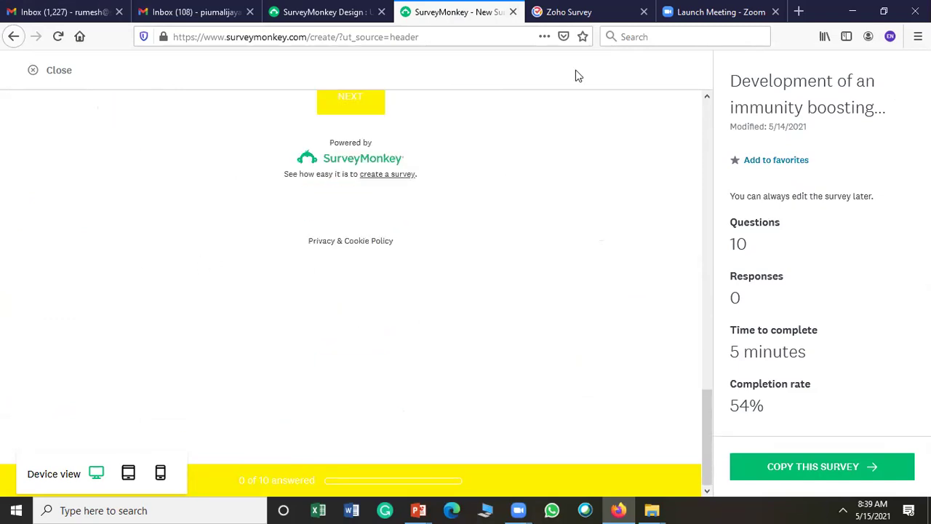
{"action": "left_click", "coordinate": [609, 11]}
{"action": "left_click", "coordinate": [717, 12]}
{"action": "left_click", "coordinate": [580, 12]}
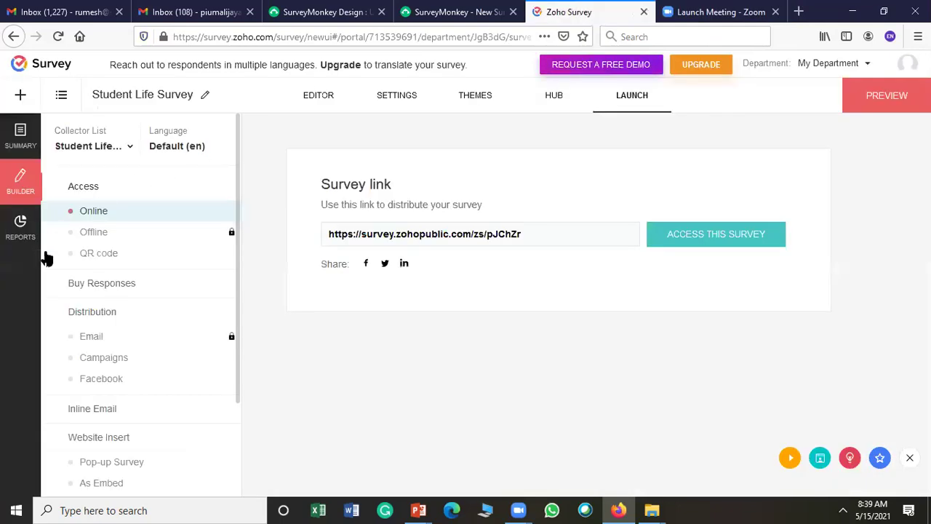
Google 'zoho survey', open the Zoho Survey website, then return to the Student Life launch page.
{"action": "left_click", "coordinate": [796, 12]}
{"action": "type", "text": "google.com/"}
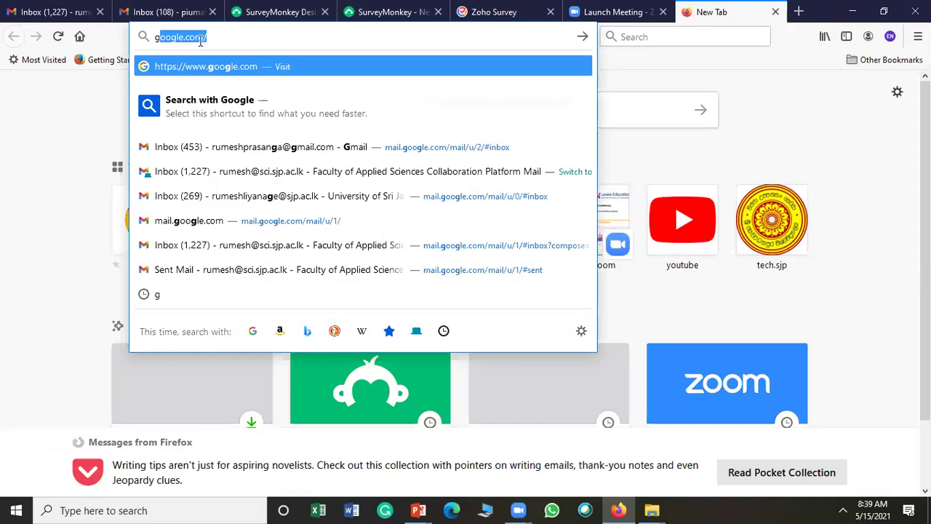
{"action": "key", "text": "Return"}
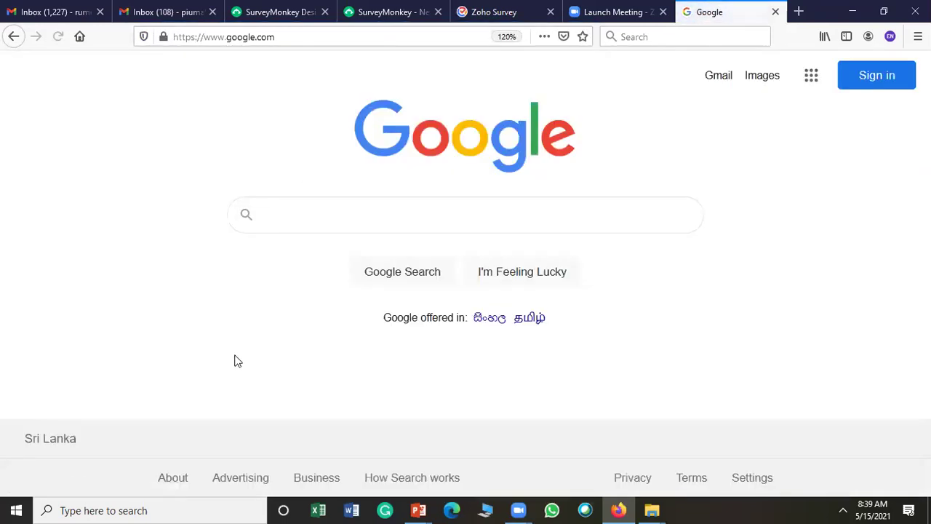
{"action": "type", "text": "zoho survey"}
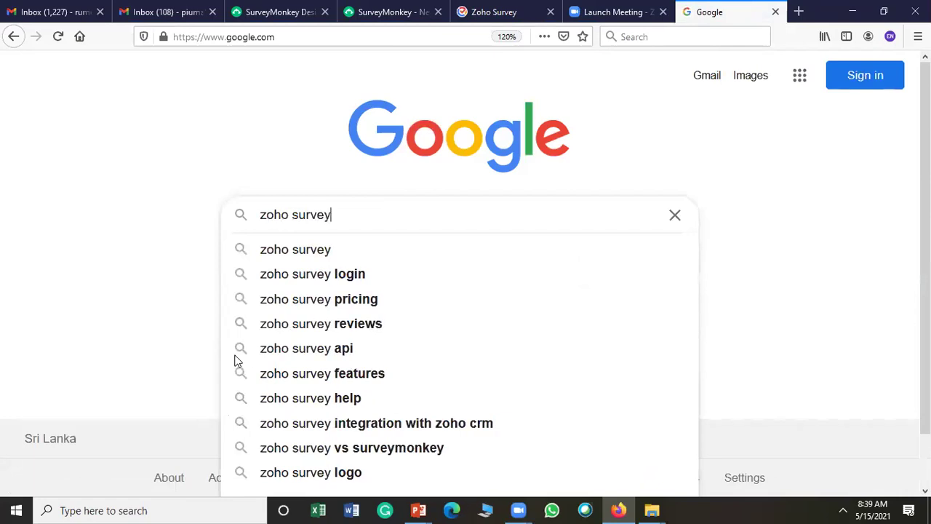
{"action": "left_click", "coordinate": [289, 252]}
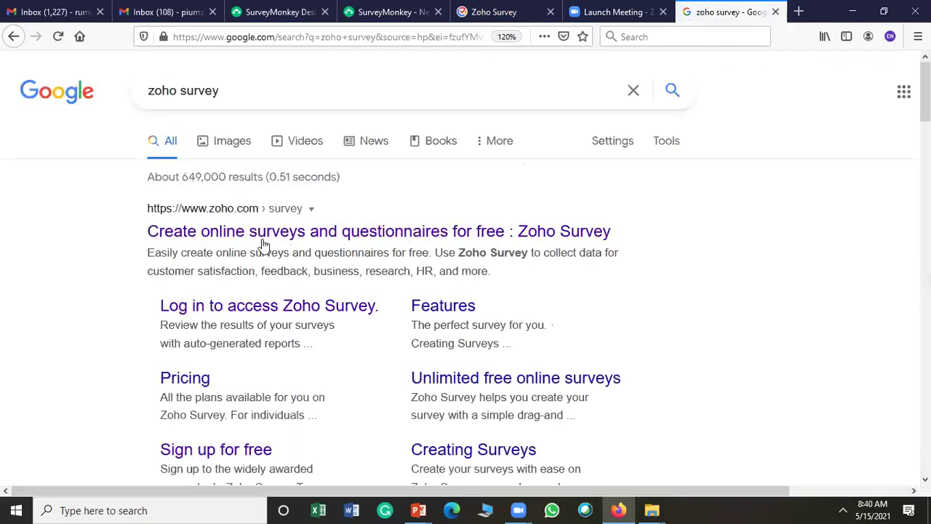
{"action": "left_click", "coordinate": [262, 233]}
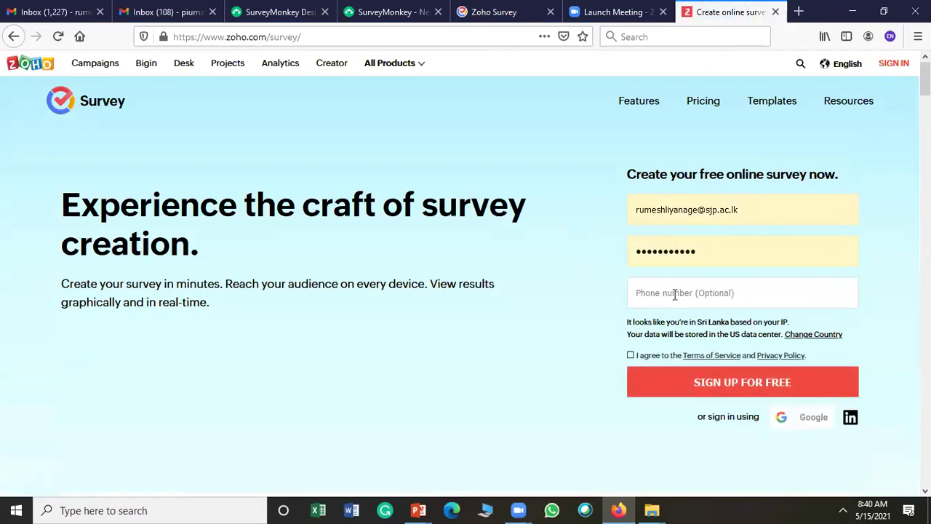
{"action": "left_click", "coordinate": [477, 8]}
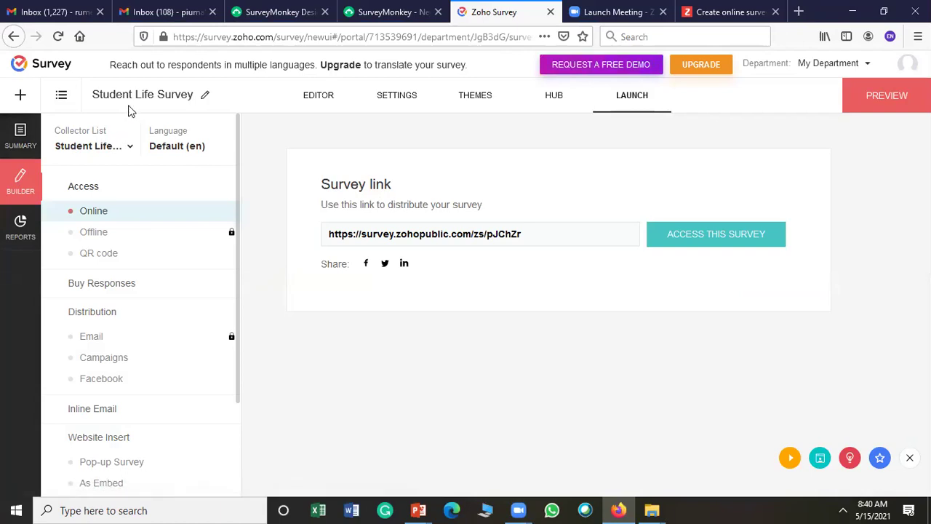
Start creating a new survey and sign in to Zoho Accounts with the saved password.
{"action": "left_click", "coordinate": [23, 97]}
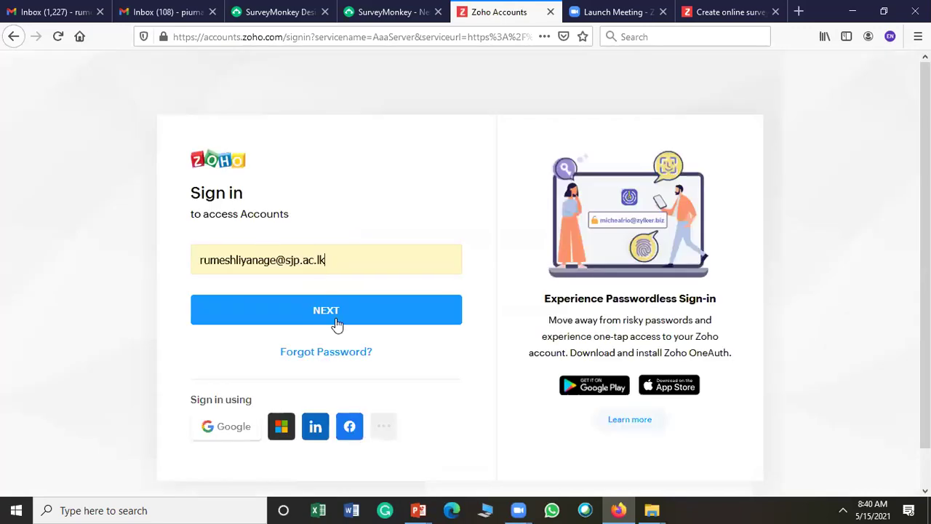
{"action": "left_click", "coordinate": [334, 312]}
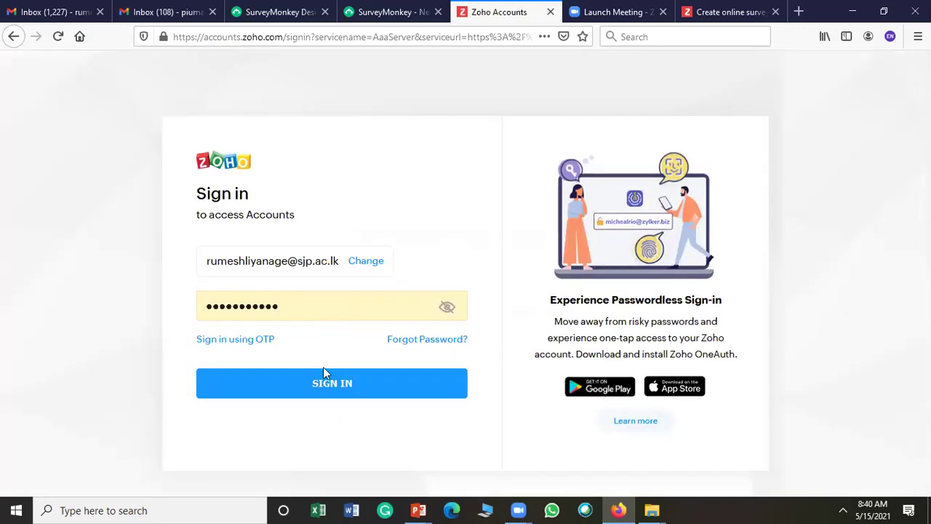
{"action": "left_click", "coordinate": [324, 373]}
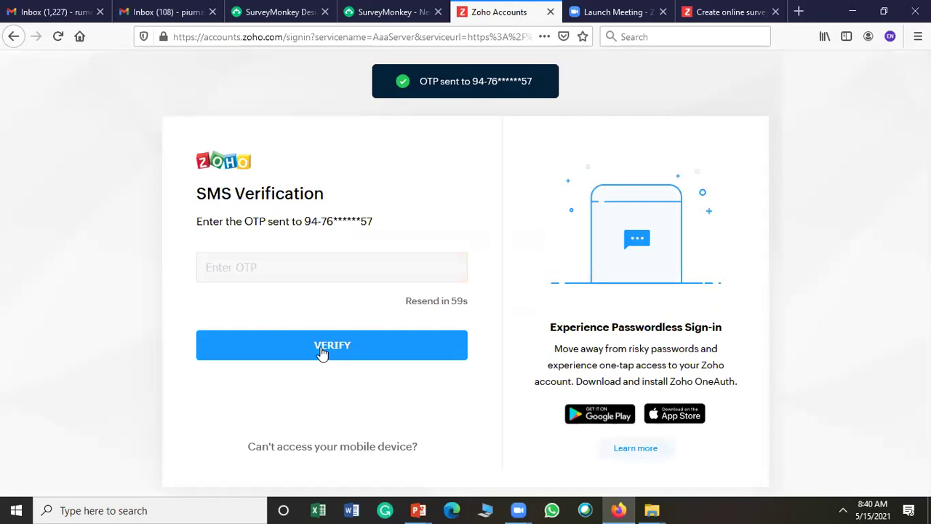
Enter the SMS verification code, trust this browser, skip the OneAuth prompt, and return to Zoho Survey.
{"action": "left_click", "coordinate": [275, 269]}
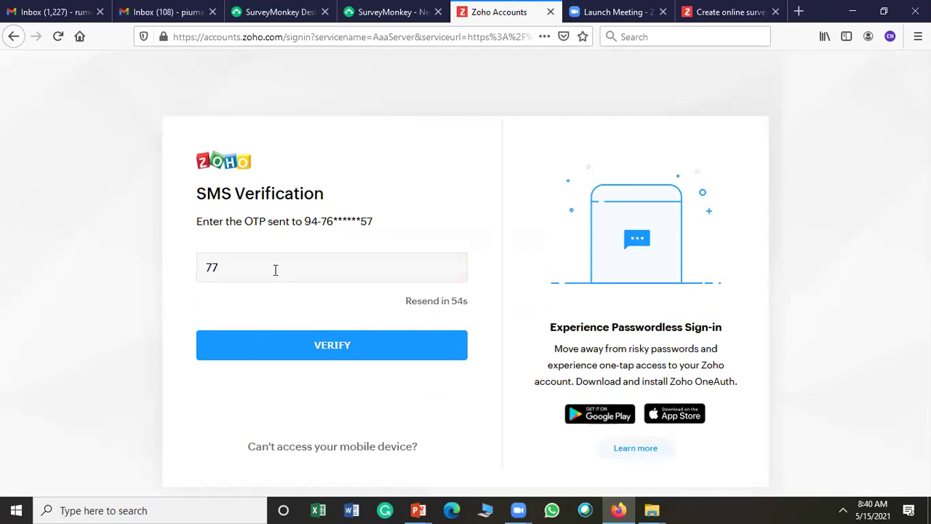
{"action": "left_click", "coordinate": [342, 357]}
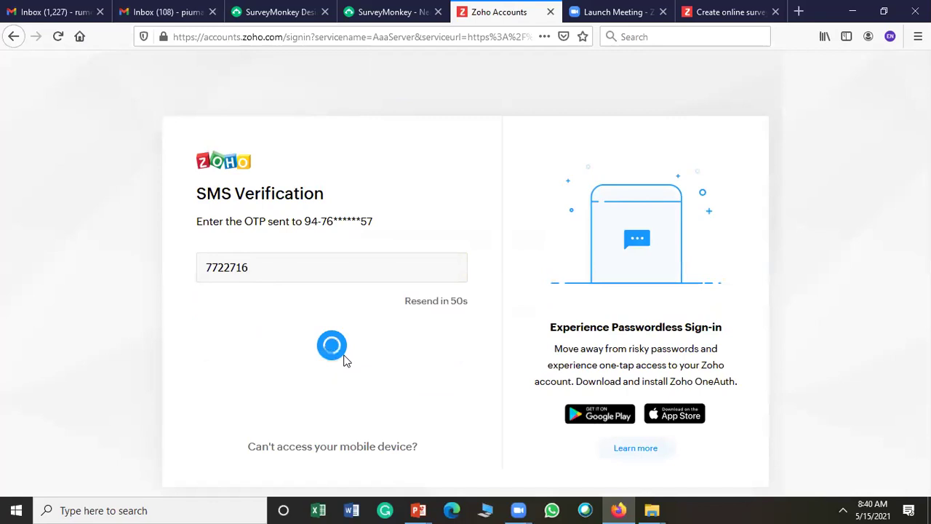
{"action": "left_click", "coordinate": [357, 283]}
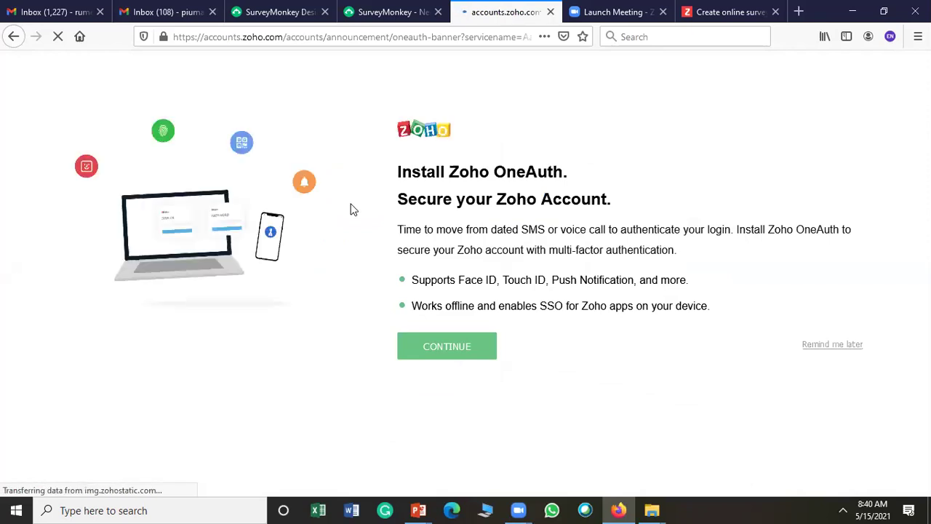
{"action": "left_click", "coordinate": [450, 347]}
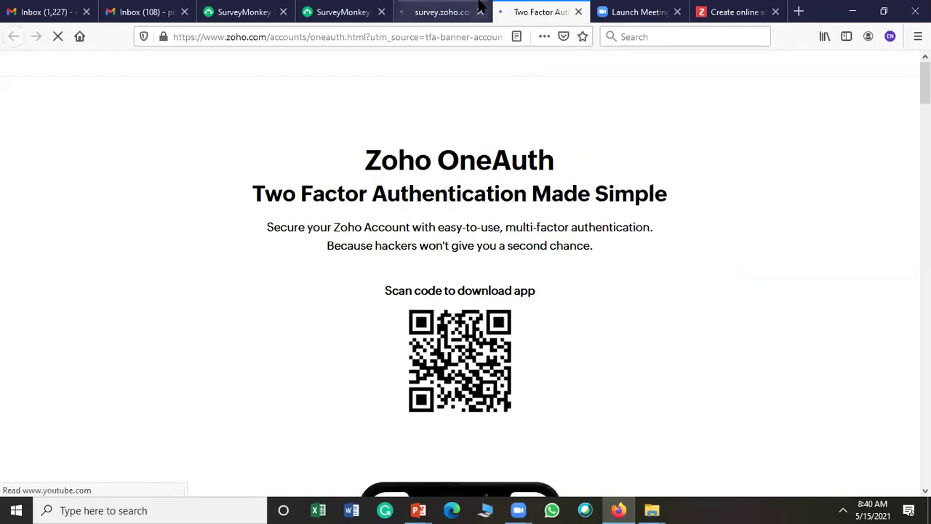
{"action": "left_click", "coordinate": [418, 8]}
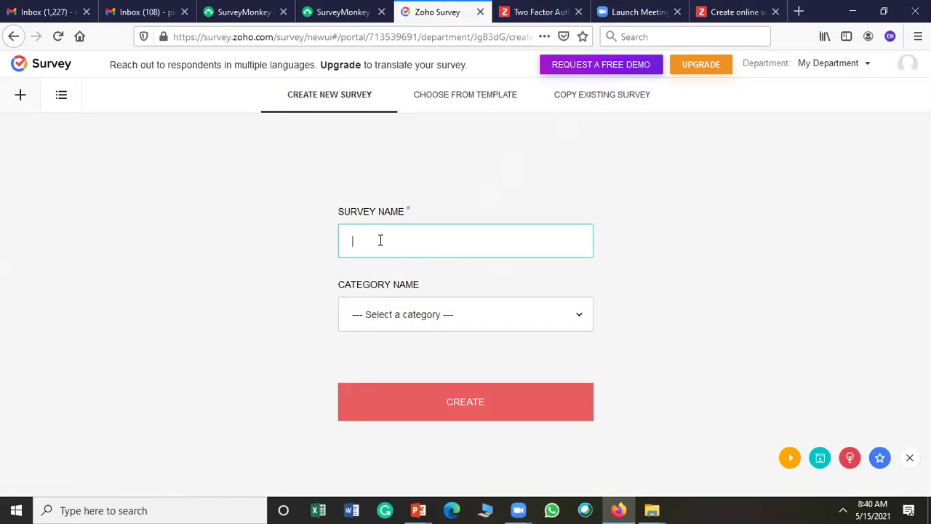
Copy the rice based milk survey title and paste it into the Zoho Survey Name field.
{"action": "left_click", "coordinate": [226, 12]}
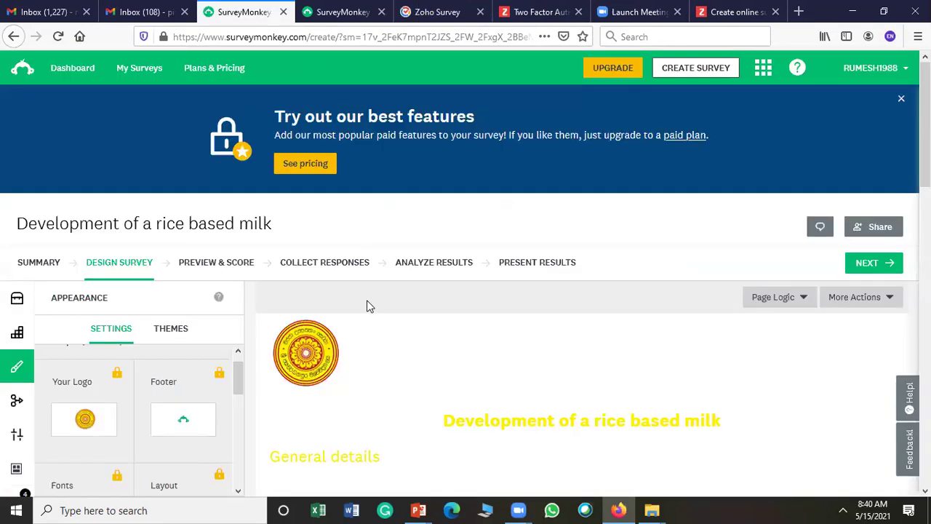
{"action": "scroll", "coordinate": [386, 284], "scroll_direction": "down", "scroll_amount": 2}
{"action": "left_click_drag", "start_coordinate": [435, 213], "coordinate": [772, 214]}
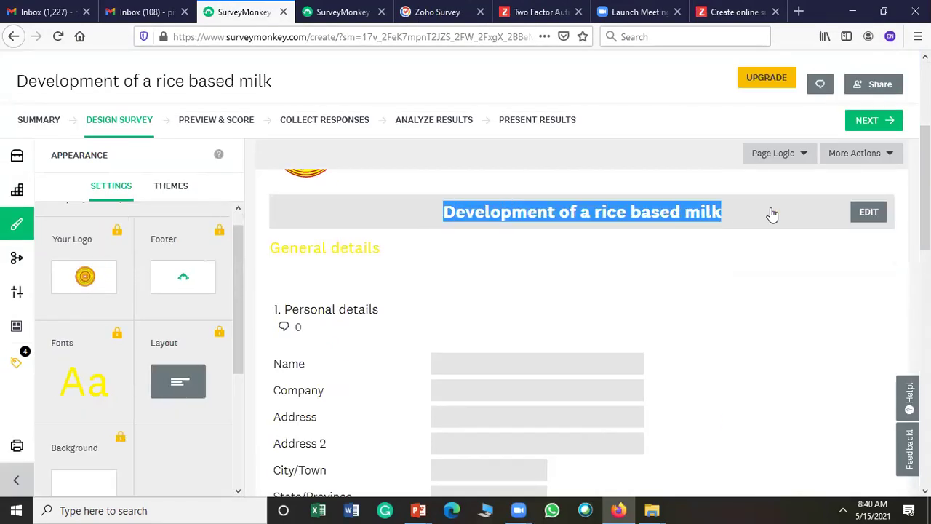
{"action": "left_click", "coordinate": [773, 215]}
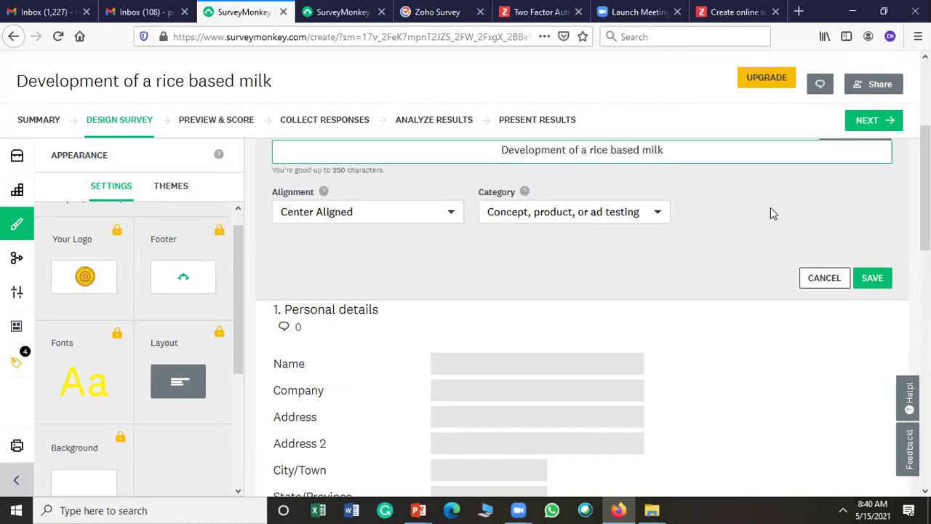
{"action": "left_click", "coordinate": [340, 12]}
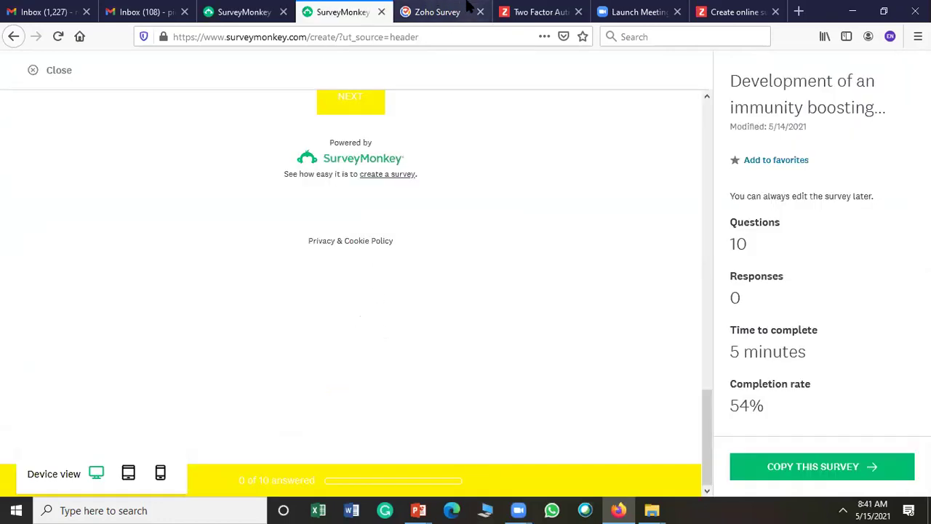
{"action": "left_click", "coordinate": [437, 12]}
{"action": "type", "text": "https://survey.zohopublic.com/zs/pJChZr"}
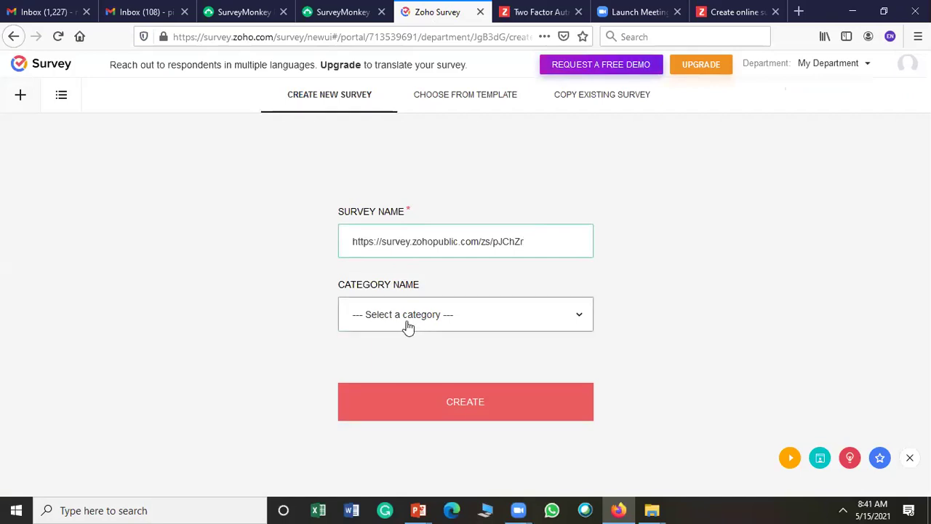
Choose Marketing as the survey category and submit the new-survey form.
{"action": "left_click", "coordinate": [455, 325]}
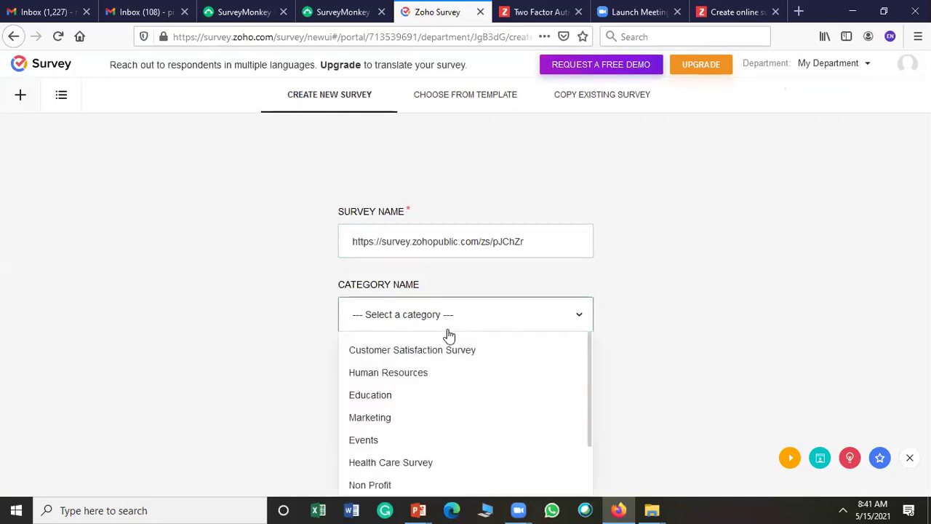
{"action": "scroll", "coordinate": [415, 369], "scroll_direction": "down", "scroll_amount": 1}
{"action": "scroll", "coordinate": [392, 375], "scroll_direction": "down", "scroll_amount": 1}
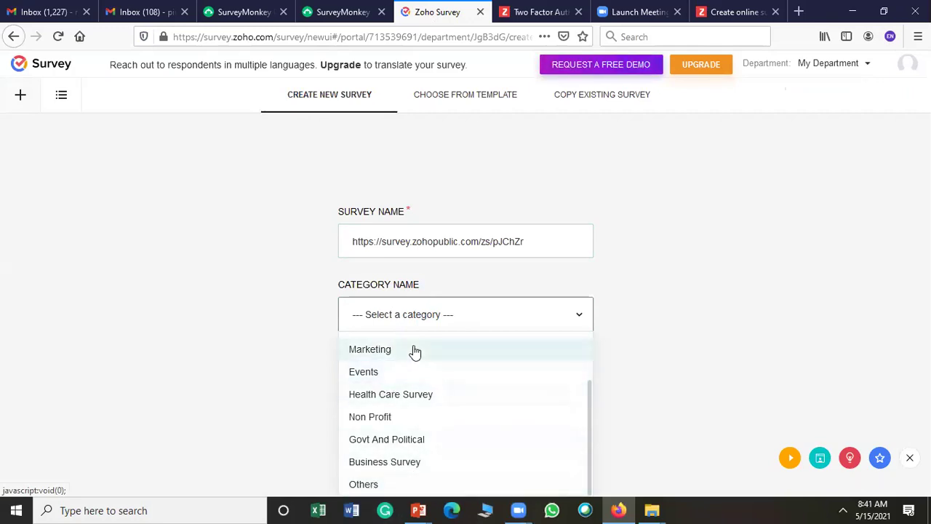
{"action": "scroll", "coordinate": [409, 364], "scroll_direction": "up", "scroll_amount": 2}
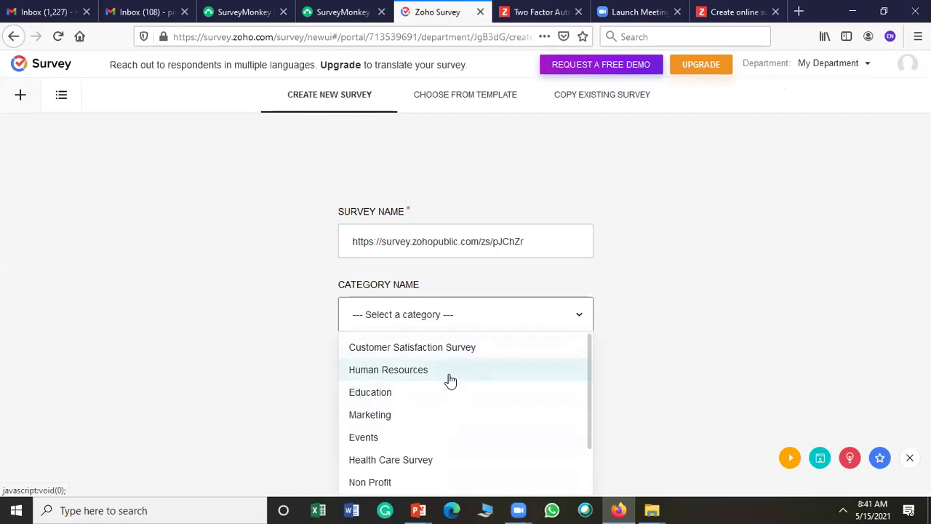
{"action": "key", "text": "Down"}
{"action": "key", "text": "Down"}
{"action": "key", "text": "Return"}
{"action": "key", "text": "Tab"}
{"action": "key", "text": "Return"}
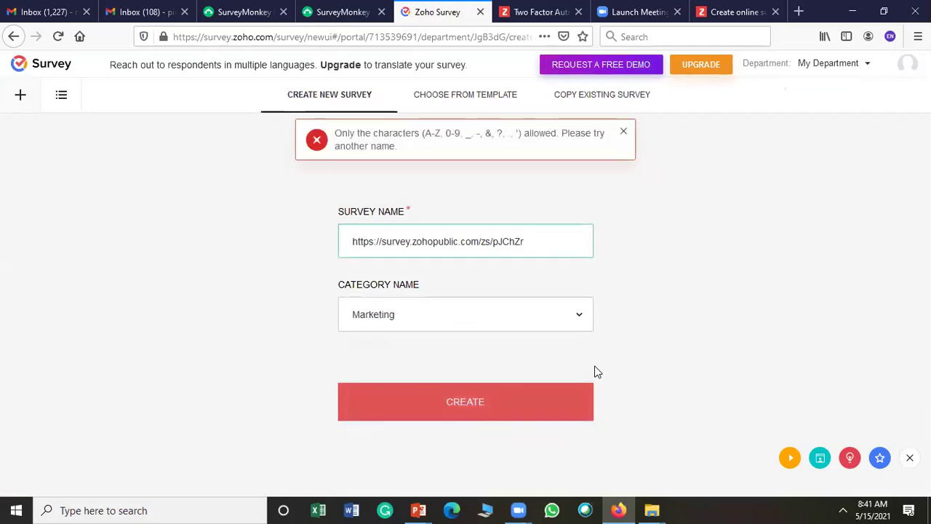
Replace the invalid survey name with 124 and create the survey.
{"action": "key", "text": "ctrl+a"}
{"action": "type", "text": "124"}
{"action": "key", "text": "Return"}
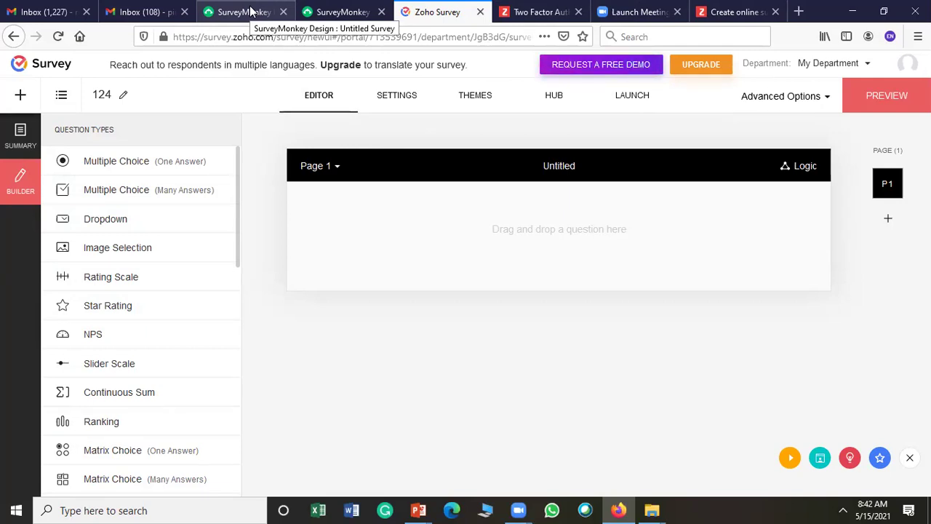
Compare the rice based milk design with the immunity survey preview, then minimize Firefox.
{"action": "left_click", "coordinate": [248, 12]}
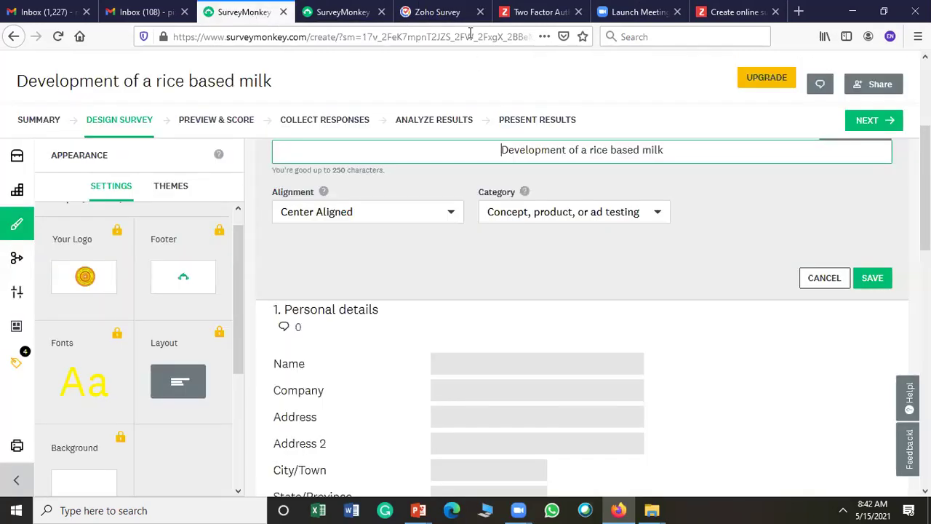
{"action": "left_click", "coordinate": [324, 12]}
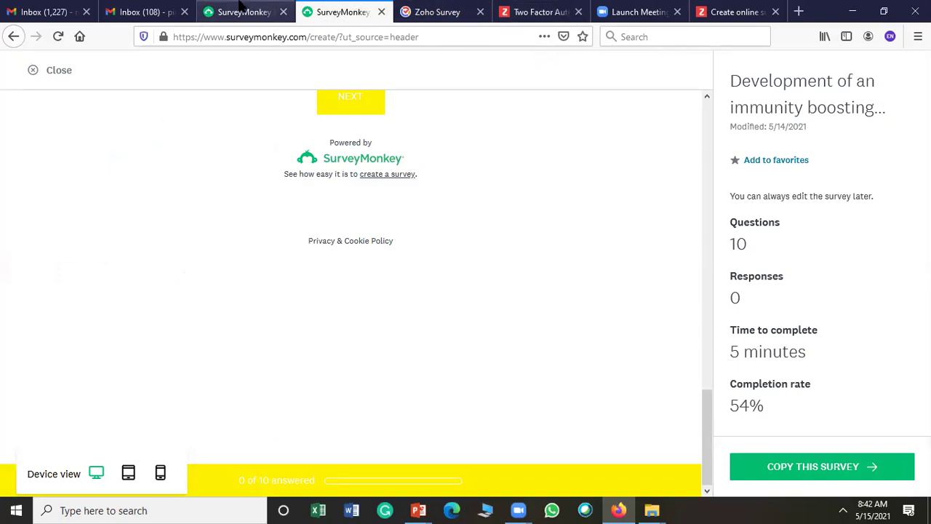
{"action": "left_click", "coordinate": [240, 9]}
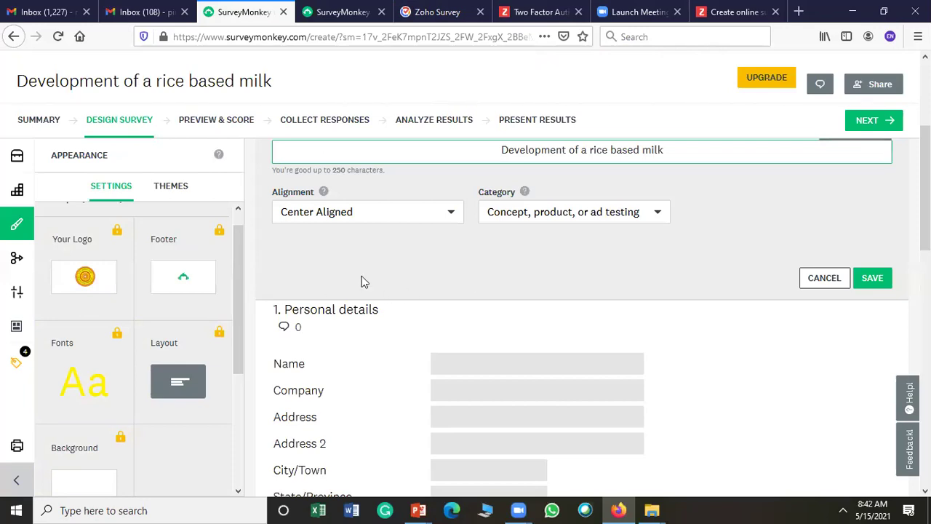
{"action": "scroll", "coordinate": [302, 264], "scroll_direction": "down", "scroll_amount": 2}
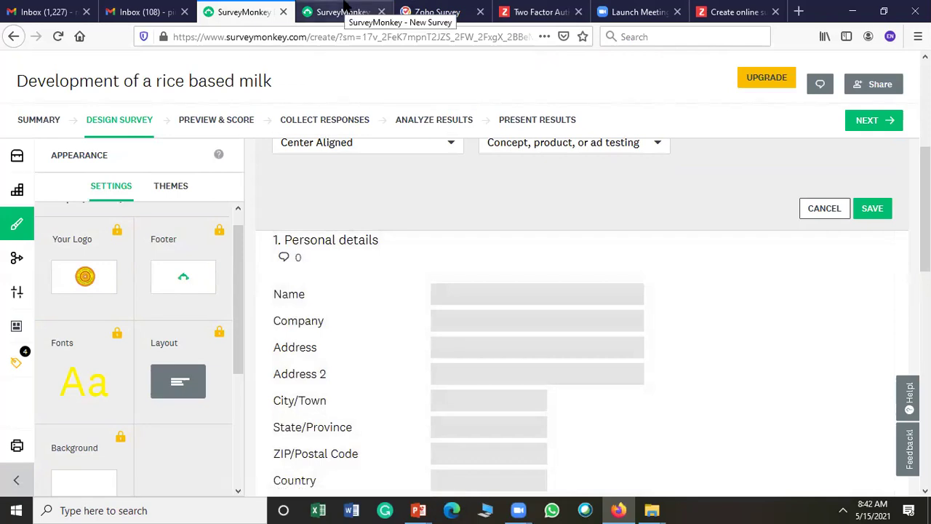
{"action": "left_click", "coordinate": [346, 5]}
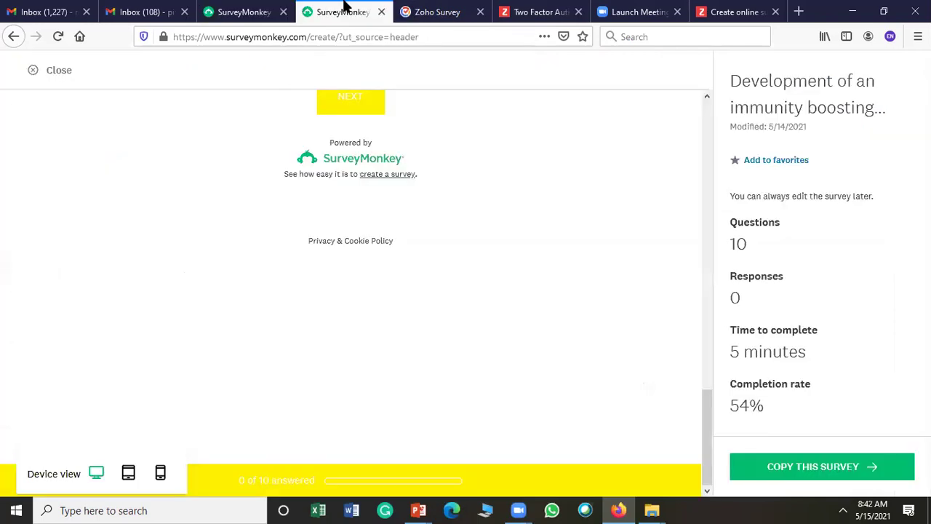
{"action": "left_click", "coordinate": [854, 10]}
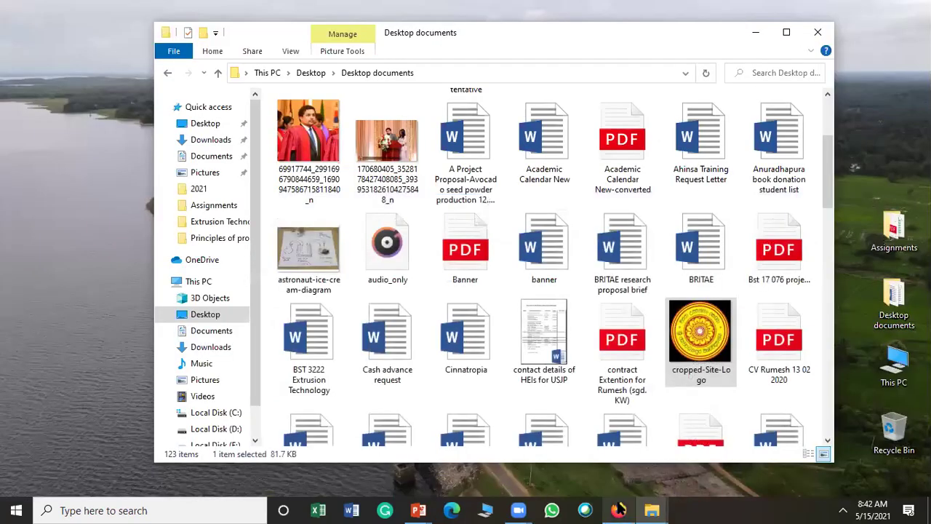